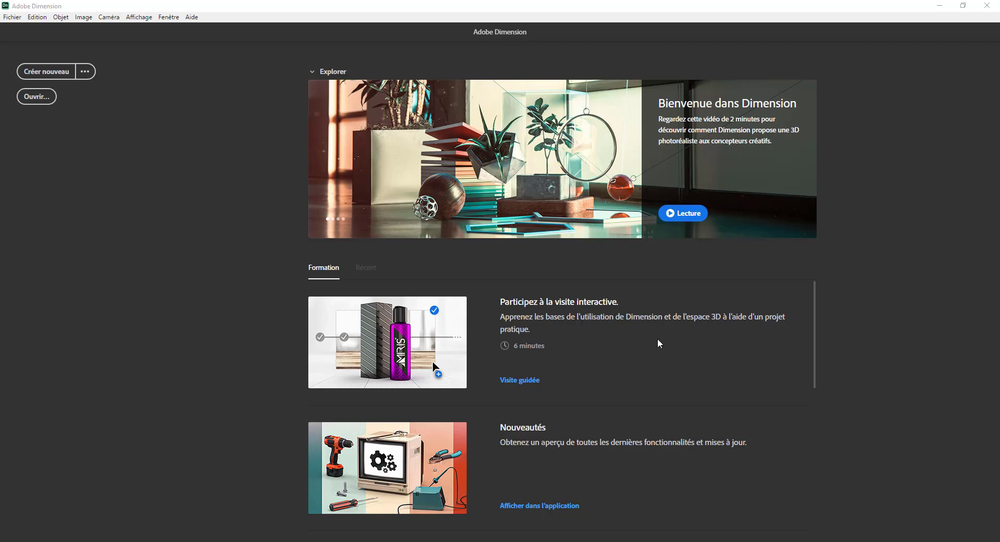
{"action": "scroll", "coordinate": [631, 361], "scroll_direction": "down", "scroll_amount": 2}
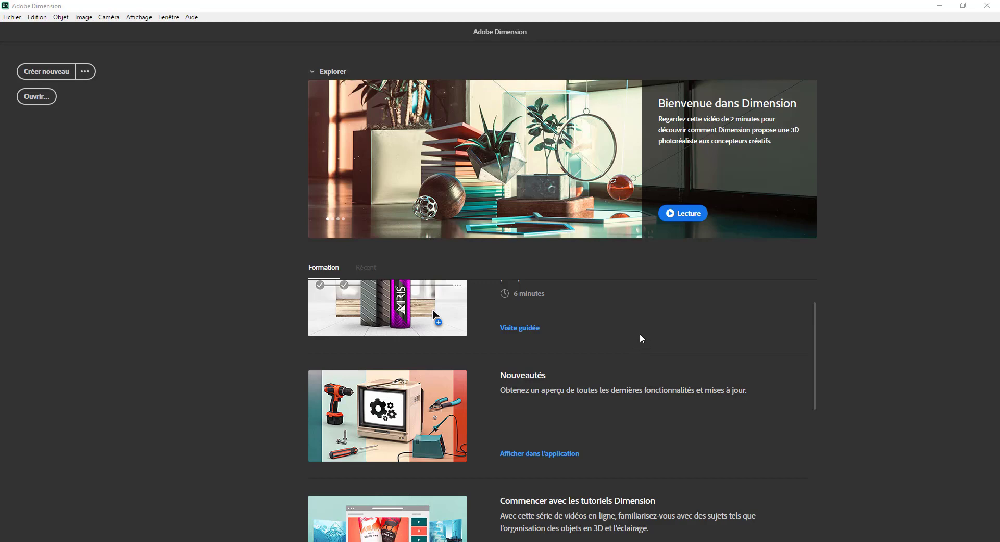
{"action": "scroll", "coordinate": [641, 338], "scroll_direction": "up", "scroll_amount": 1}
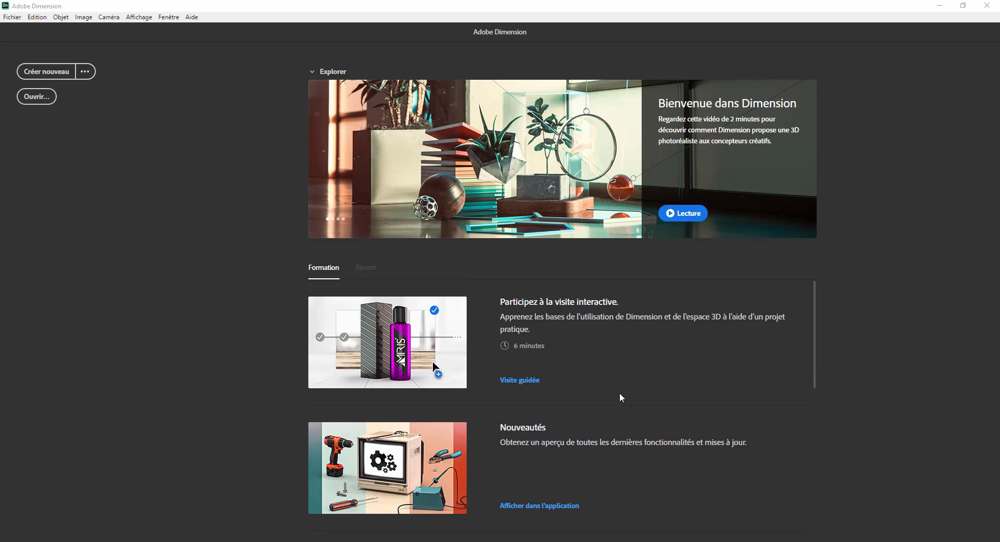
{"action": "scroll", "coordinate": [620, 394], "scroll_direction": "down", "scroll_amount": 3}
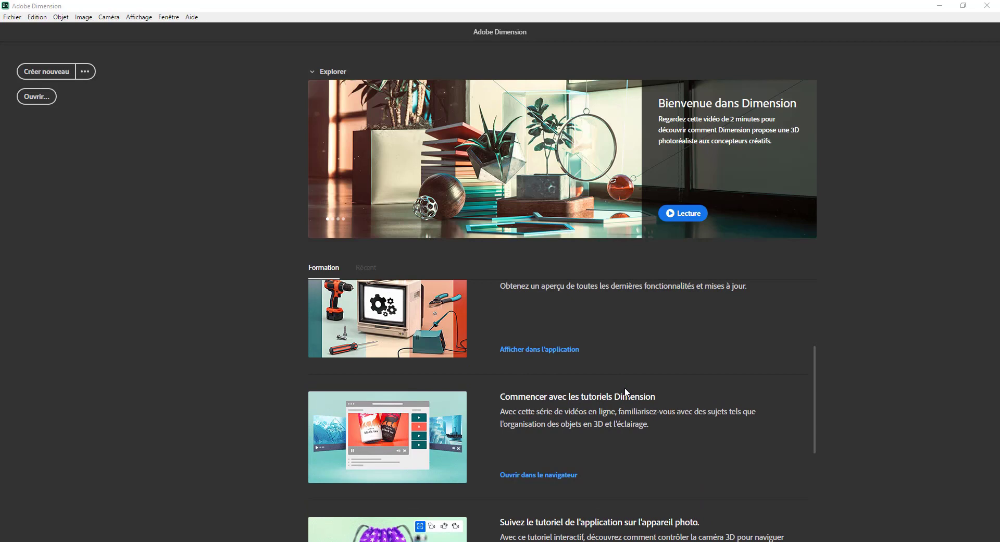
{"action": "left_click", "coordinate": [625, 389]}
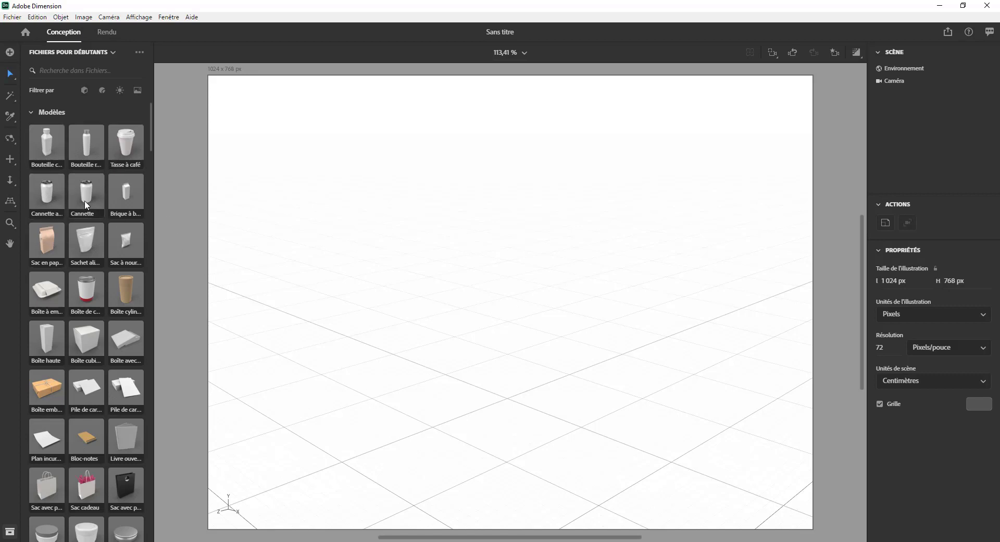
Place the Cannette model from the starter models near the centre of the scene.
{"action": "left_click_drag", "start_coordinate": [86, 204], "coordinate": [516, 404]}
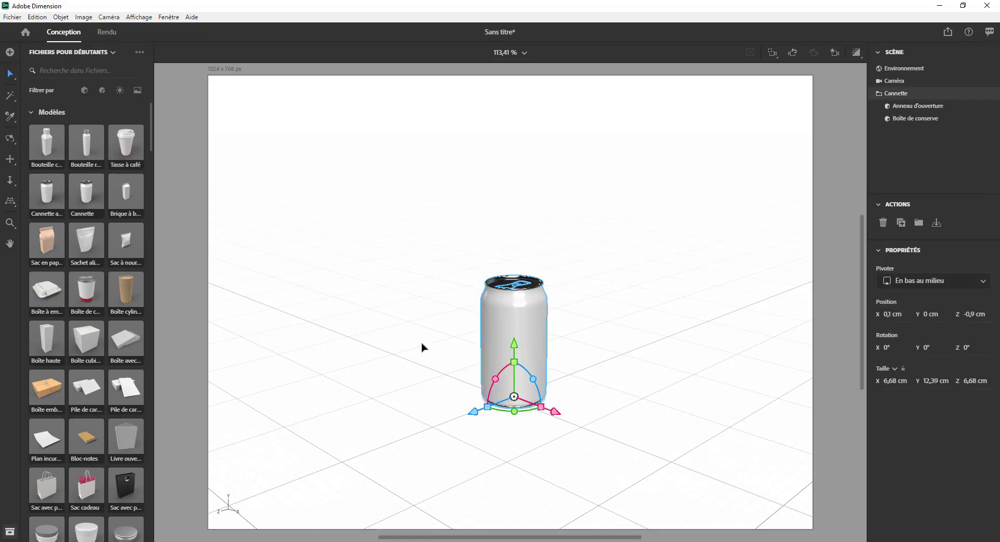
{"action": "right_click_drag", "start_coordinate": [422, 346], "coordinate": [96, 315]}
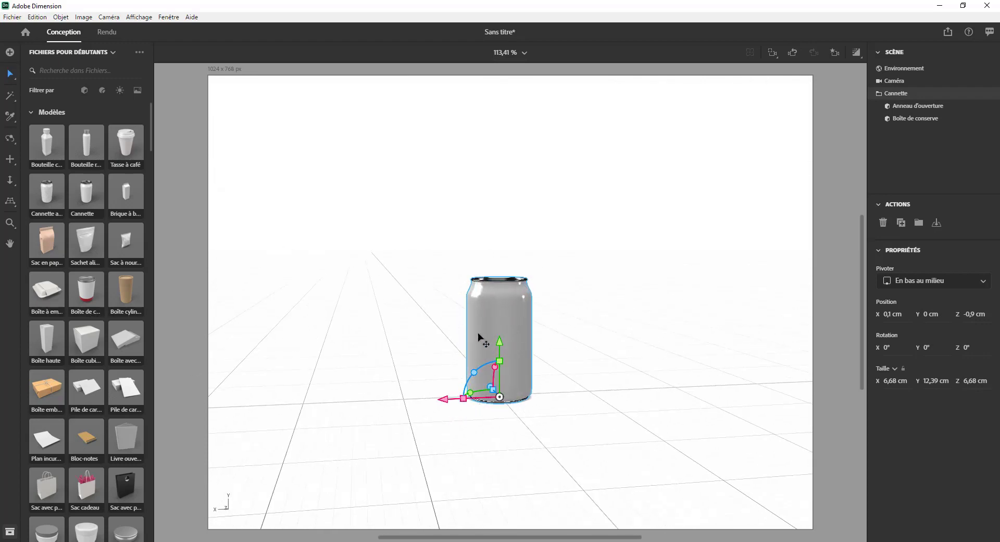
Try the Move, Rotate and Scale tools on the selected can and return to the Select tool.
{"action": "left_click", "coordinate": [11, 77]}
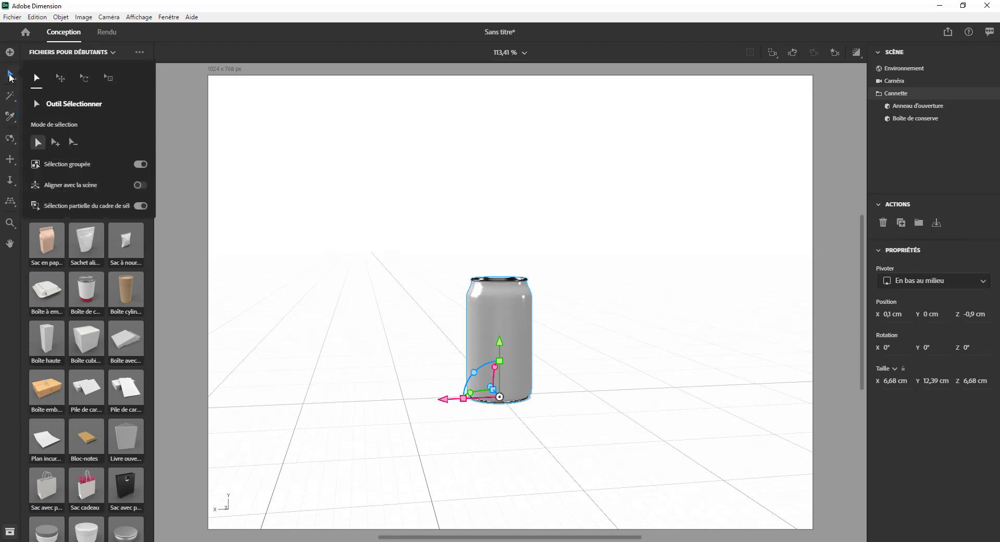
{"action": "left_click", "coordinate": [61, 79]}
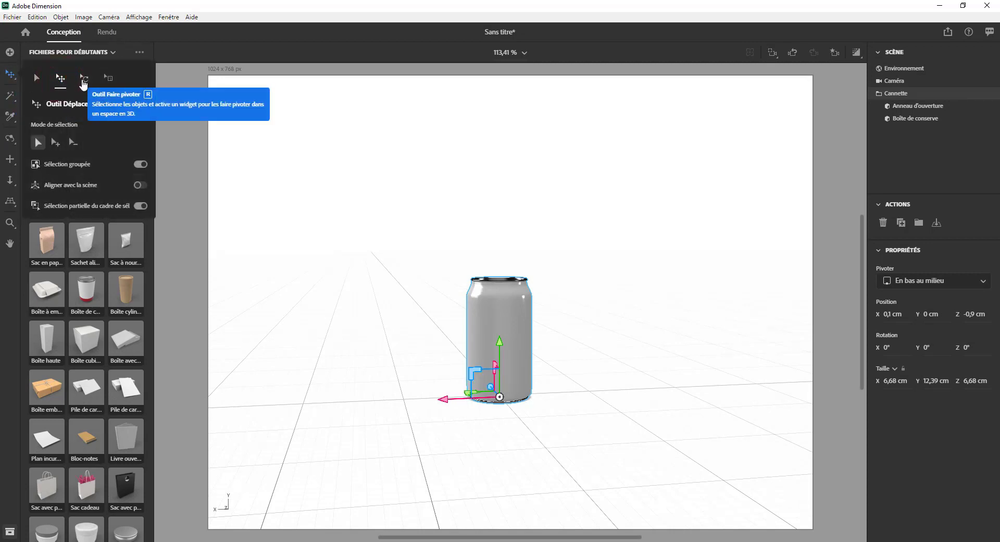
{"action": "left_click", "coordinate": [84, 79]}
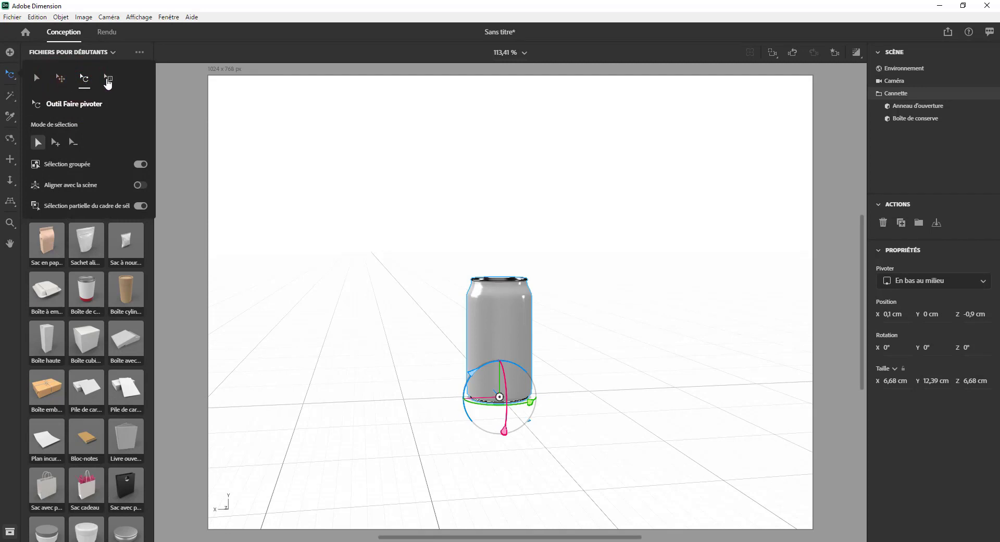
{"action": "left_click", "coordinate": [108, 79]}
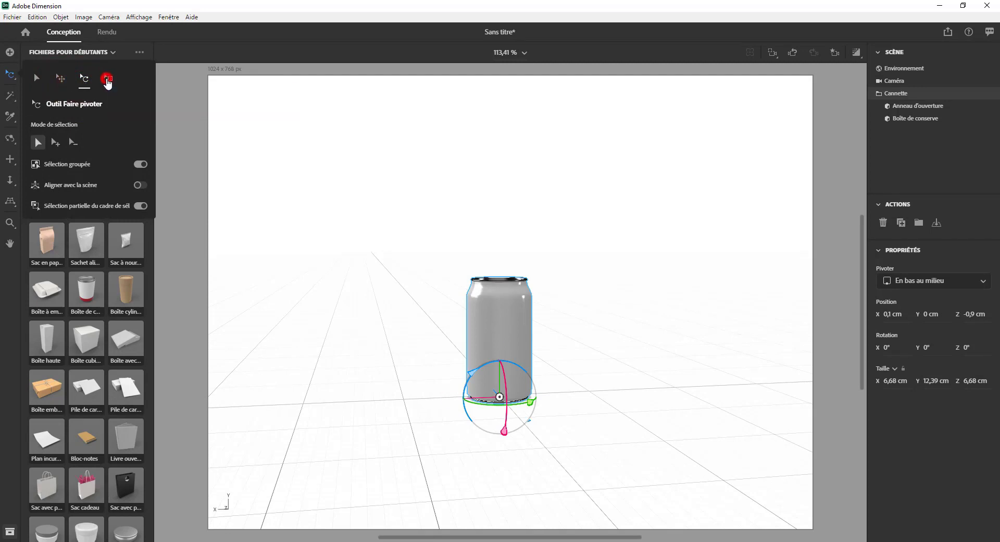
{"action": "left_click", "coordinate": [37, 79]}
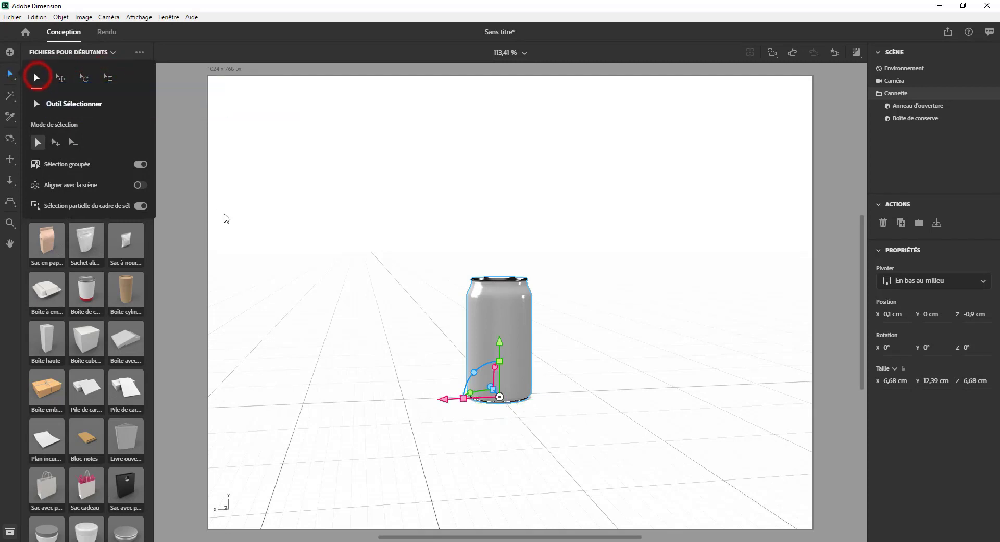
Rotate the can freely about its Z axis and other axes, and raise it about 2.7 cm above the ground.
{"action": "right_click_drag", "start_coordinate": [451, 346], "coordinate": [622, 393]}
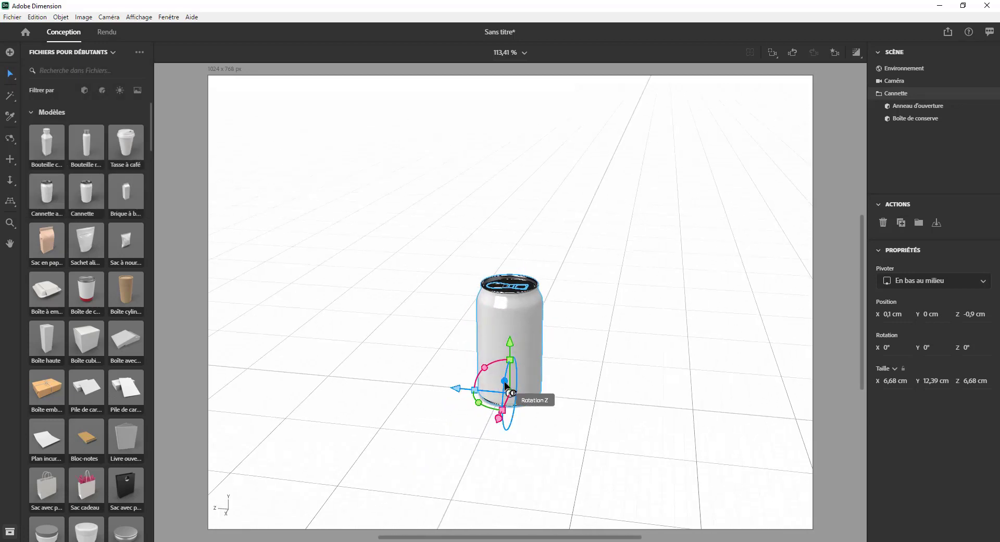
{"action": "left_click_drag", "start_coordinate": [507, 391], "coordinate": [511, 319]}
{"action": "right_click_drag", "start_coordinate": [464, 391], "coordinate": [636, 389]}
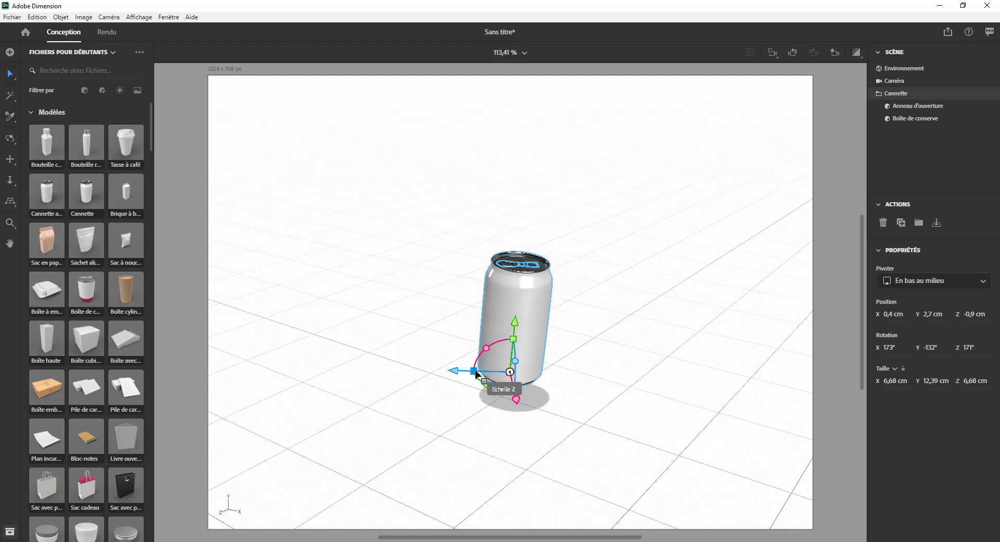
Try stretching the can to about 16.81 cm high, and scale it to about 7.02 × 13.3 × 7.02 cm.
{"action": "mouse_move", "coordinate": [512, 342]}
{"action": "left_mouse_down"}
{"action": "mouse_move", "coordinate": [525, 341]}
{"action": "mouse_move", "coordinate": [522, 332]}
{"action": "left_mouse_up"}
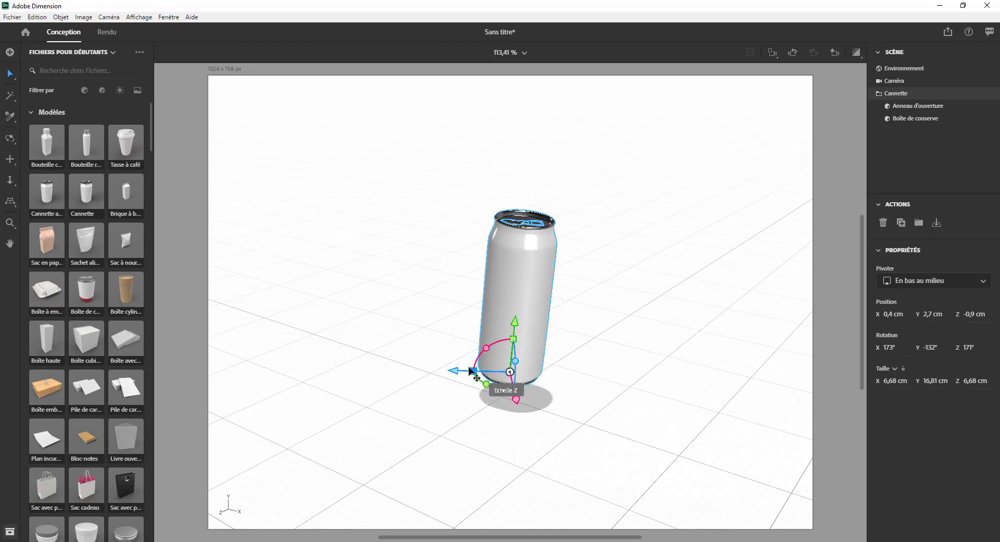
{"action": "left_click_drag", "start_coordinate": [474, 370], "coordinate": [511, 353]}
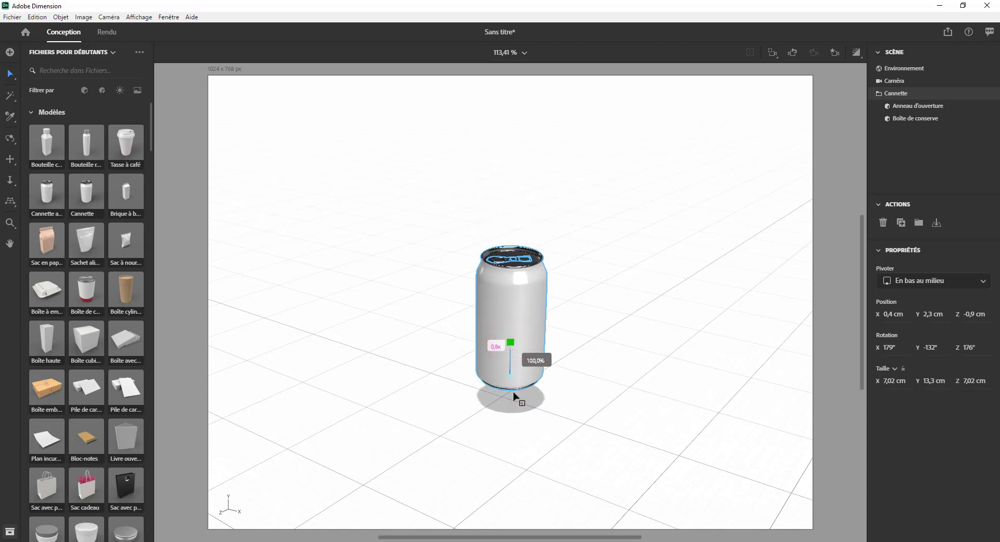
Try lifting the can's opening ring (Anneau d'ouverture) off the lid to a Y position of about 18.8 cm, and undo the move.
{"action": "right_click_drag", "start_coordinate": [610, 345], "coordinate": [496, 295]}
{"action": "left_click", "coordinate": [494, 265]}
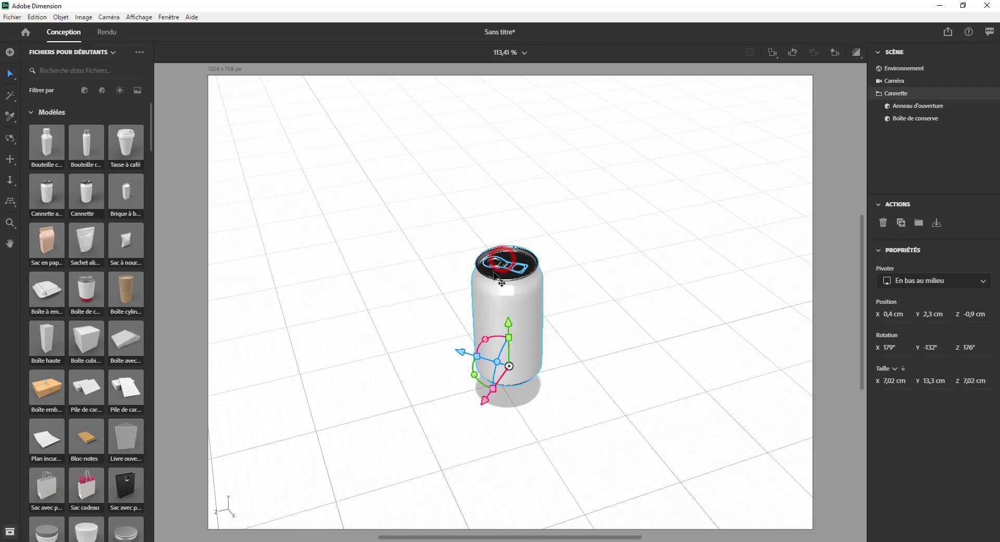
{"action": "left_click", "coordinate": [495, 267]}
{"action": "left_click", "coordinate": [499, 269]}
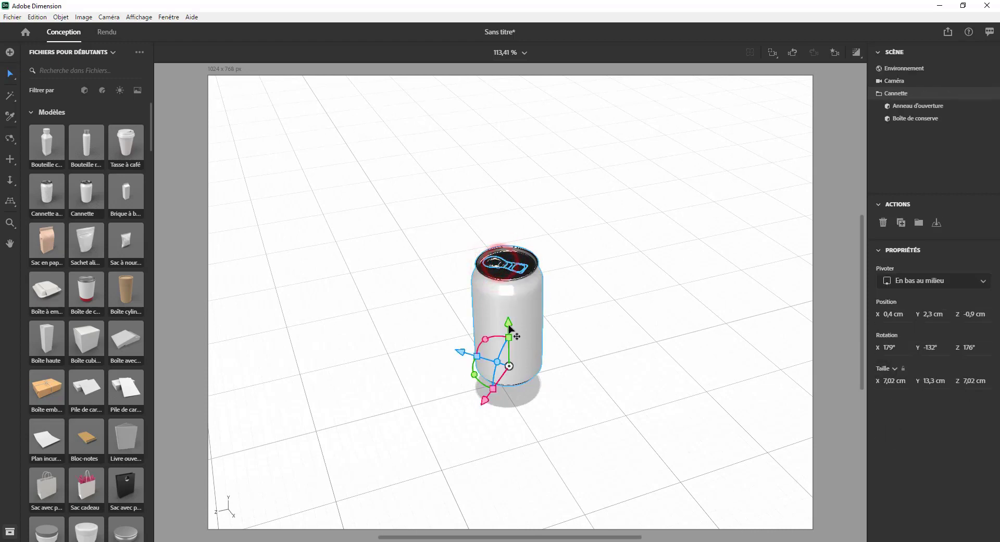
{"action": "left_click", "coordinate": [905, 110]}
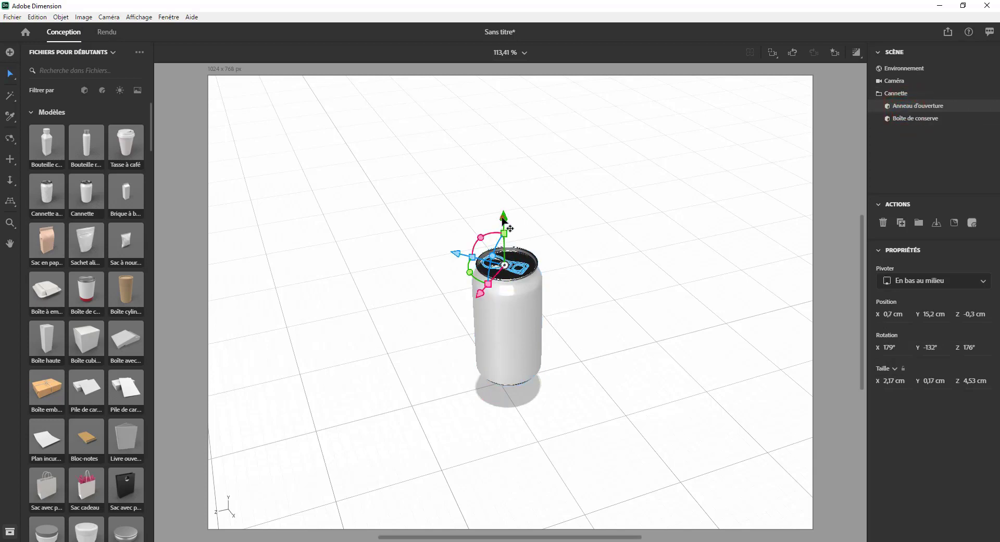
{"action": "left_click_drag", "start_coordinate": [503, 222], "coordinate": [518, 190]}
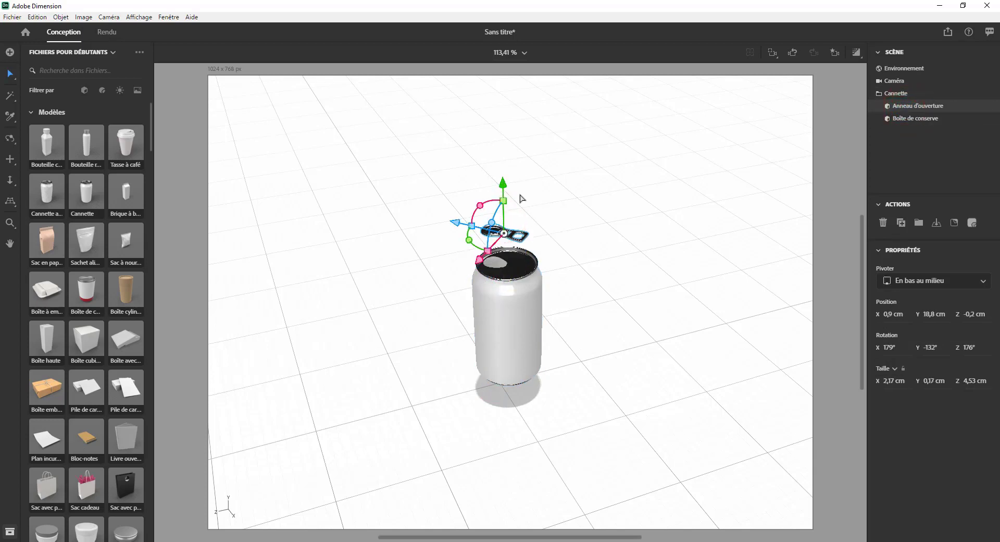
{"action": "key", "text": "ctrl+z"}
{"action": "middle_click_drag", "start_coordinate": [598, 219], "coordinate": [636, 247]}
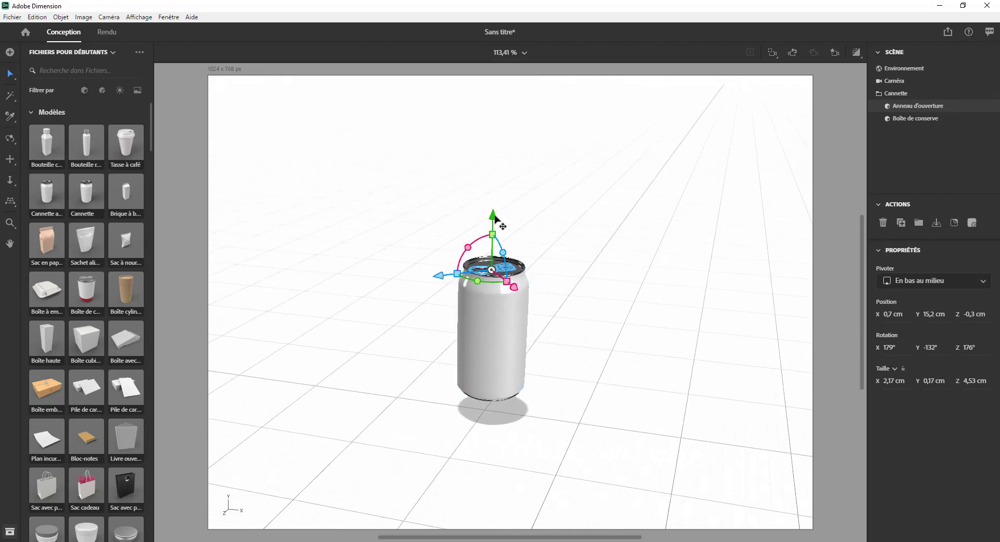
{"action": "left_click_drag", "start_coordinate": [495, 215], "coordinate": [494, 215]}
{"action": "key", "text": "ctrl+z"}
Delete the modified can and place a fresh Cannette model near the centre of the scene.
{"action": "left_click", "coordinate": [896, 93]}
{"action": "left_click", "coordinate": [494, 289]}
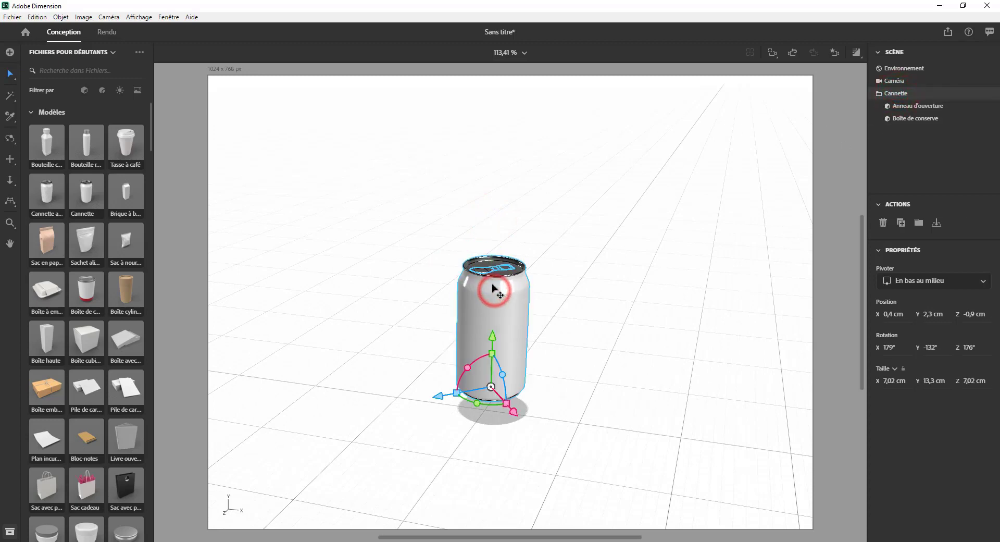
{"action": "key", "text": "Delete"}
{"action": "left_click_drag", "start_coordinate": [84, 193], "coordinate": [544, 421]}
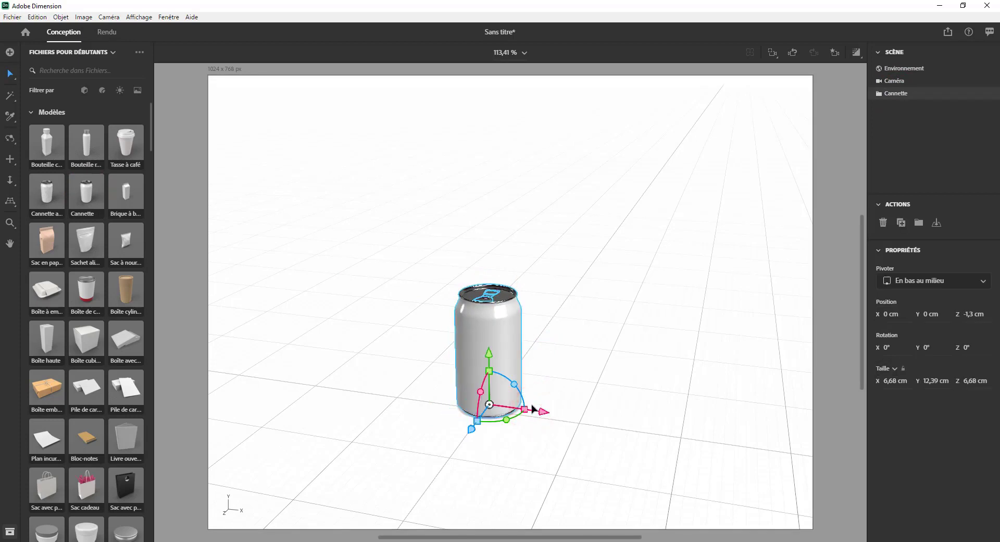
Add a circular directional light from the starter lights, with a size of 17 % and edge softening of 41 %.
{"action": "left_click", "coordinate": [120, 92]}
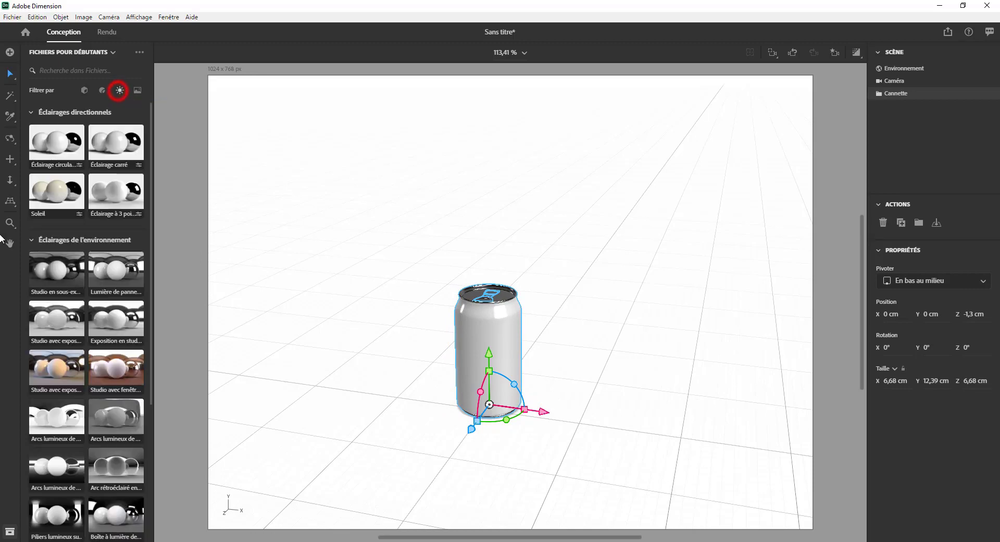
{"action": "scroll", "coordinate": [56, 258], "scroll_direction": "down", "scroll_amount": 4}
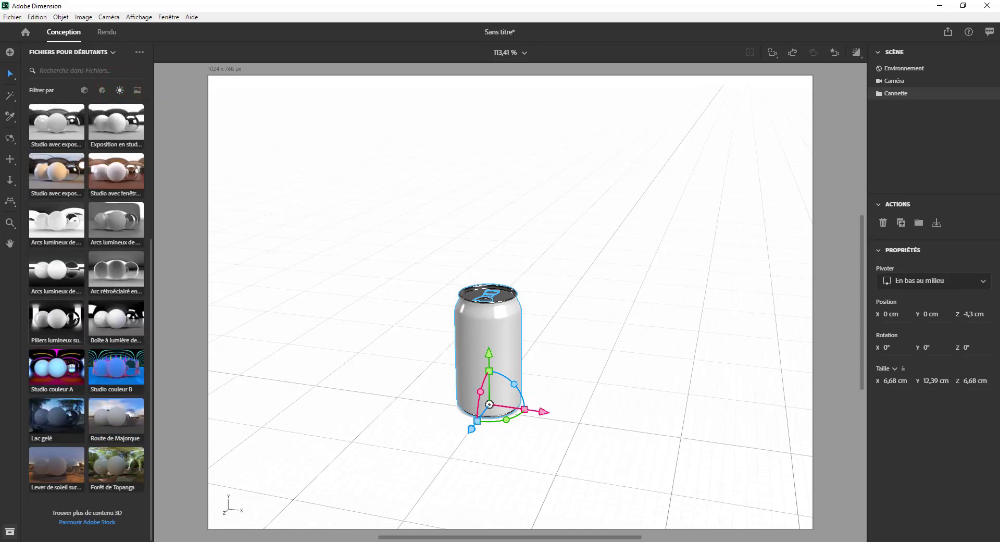
{"action": "scroll", "coordinate": [95, 447], "scroll_direction": "up", "scroll_amount": 2}
{"action": "scroll", "coordinate": [96, 447], "scroll_direction": "up", "scroll_amount": 2}
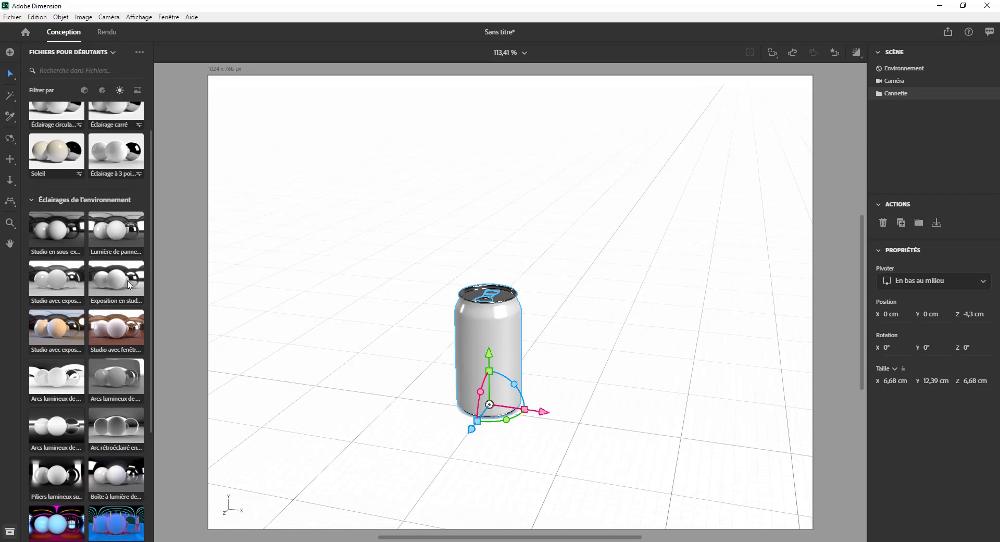
{"action": "scroll", "coordinate": [129, 284], "scroll_direction": "up", "scroll_amount": 2}
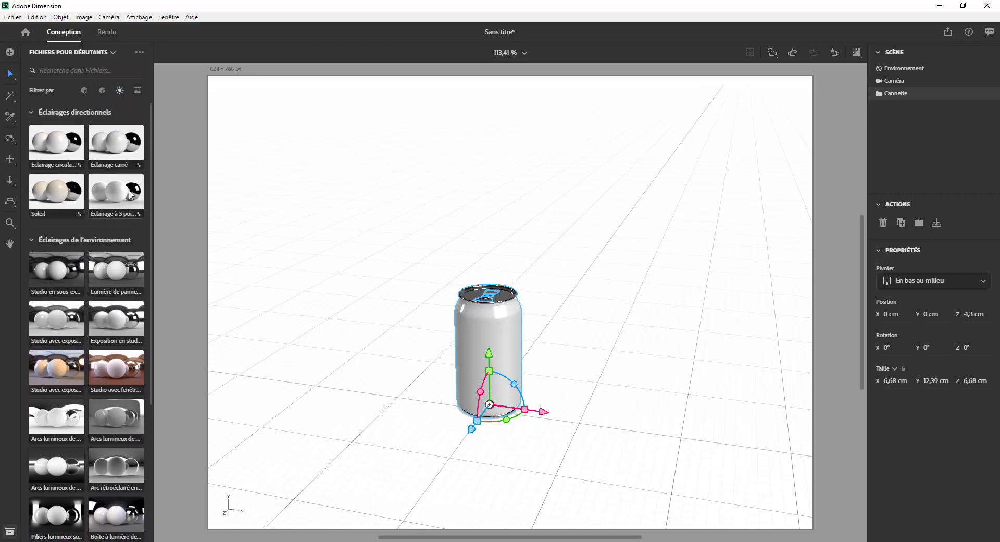
{"action": "left_click", "coordinate": [76, 141]}
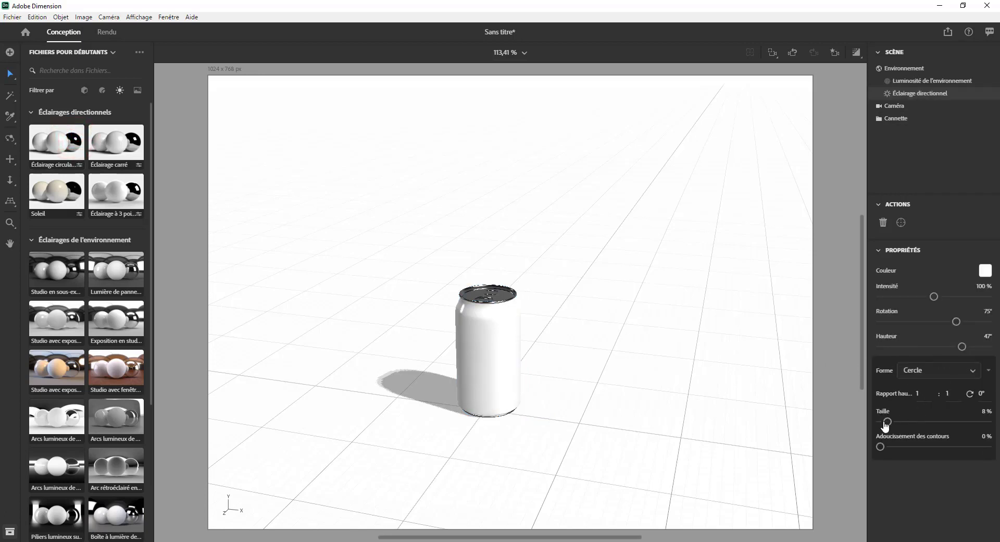
{"action": "mouse_move", "coordinate": [887, 421]}
{"action": "left_mouse_down"}
{"action": "mouse_move", "coordinate": [920, 421]}
{"action": "mouse_move", "coordinate": [851, 411]}
{"action": "mouse_move", "coordinate": [915, 415]}
{"action": "mouse_move", "coordinate": [897, 418]}
{"action": "left_mouse_up"}
{"action": "left_click_drag", "start_coordinate": [902, 446], "coordinate": [923, 447]}
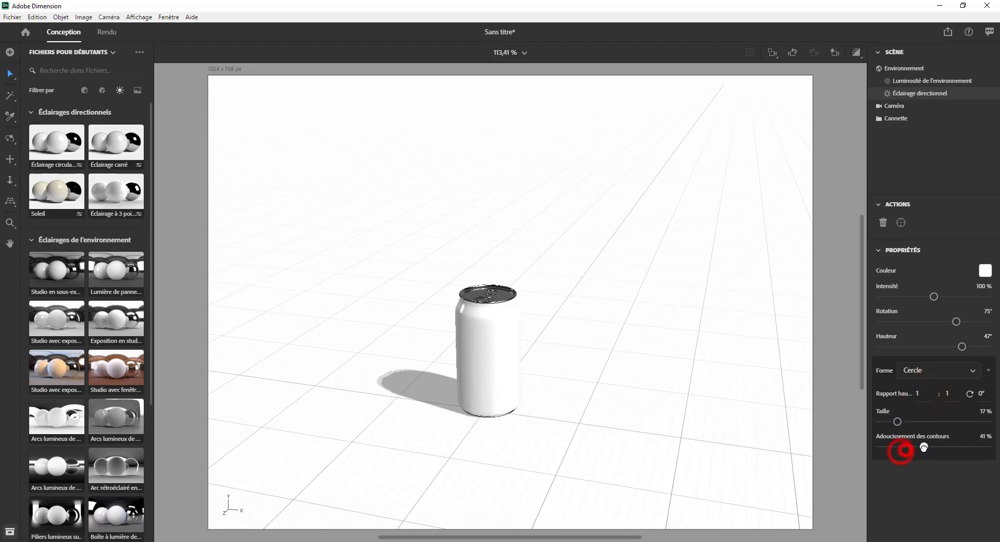
Set the directional light's colour to red, RGB 232, 0, 0.
{"action": "left_click", "coordinate": [985, 270]}
{"action": "left_click", "coordinate": [926, 223]}
{"action": "left_click_drag", "start_coordinate": [924, 248], "coordinate": [967, 204]}
{"action": "left_click", "coordinate": [968, 144]}
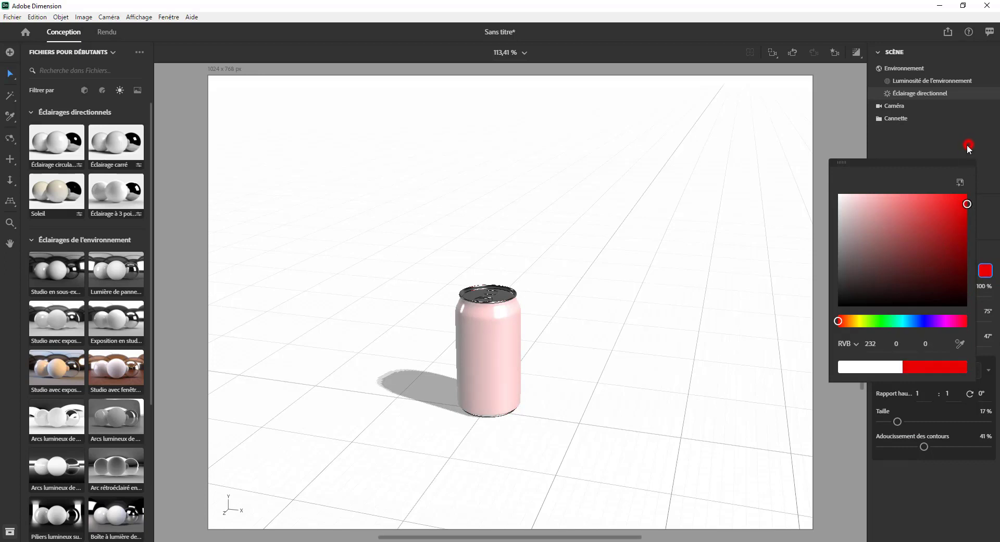
{"action": "left_click", "coordinate": [489, 339]}
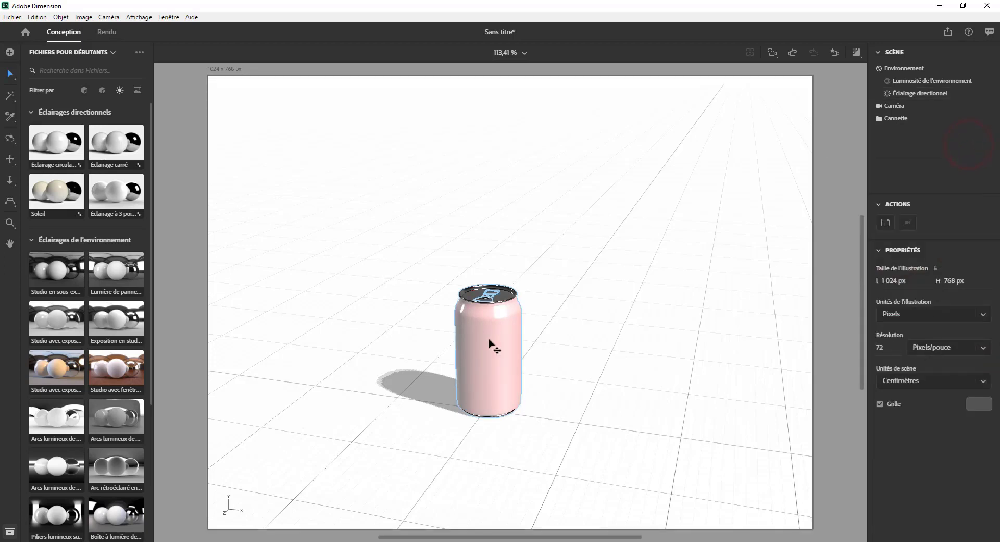
Change the directional light's shape from circle to square (Carré).
{"action": "left_click", "coordinate": [919, 93]}
{"action": "left_click", "coordinate": [923, 370]}
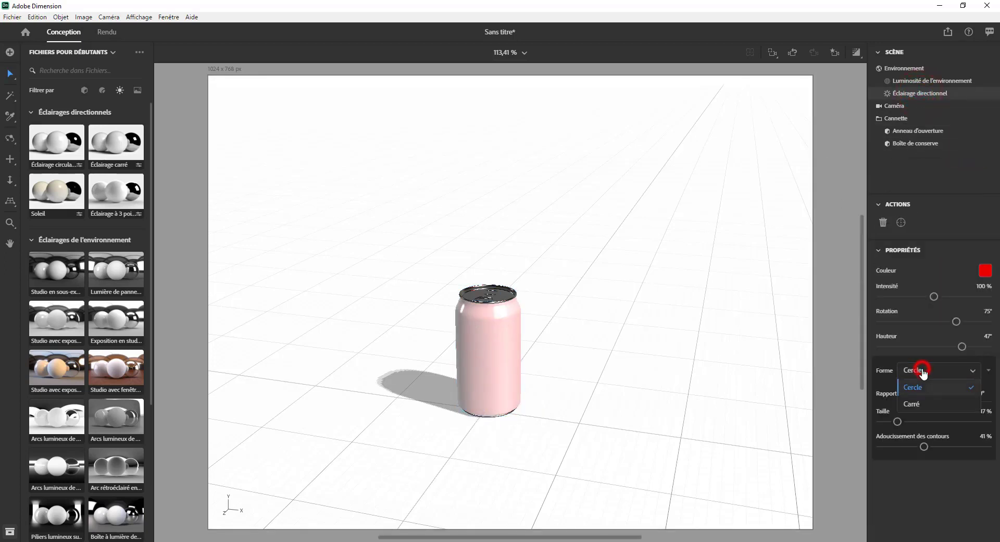
{"action": "left_click", "coordinate": [927, 404]}
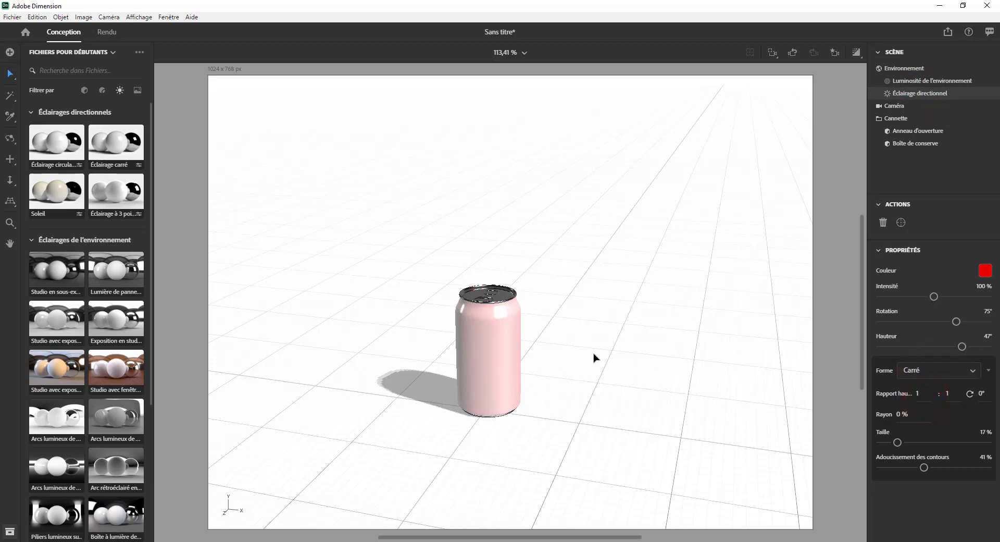
{"action": "left_click", "coordinate": [920, 371]}
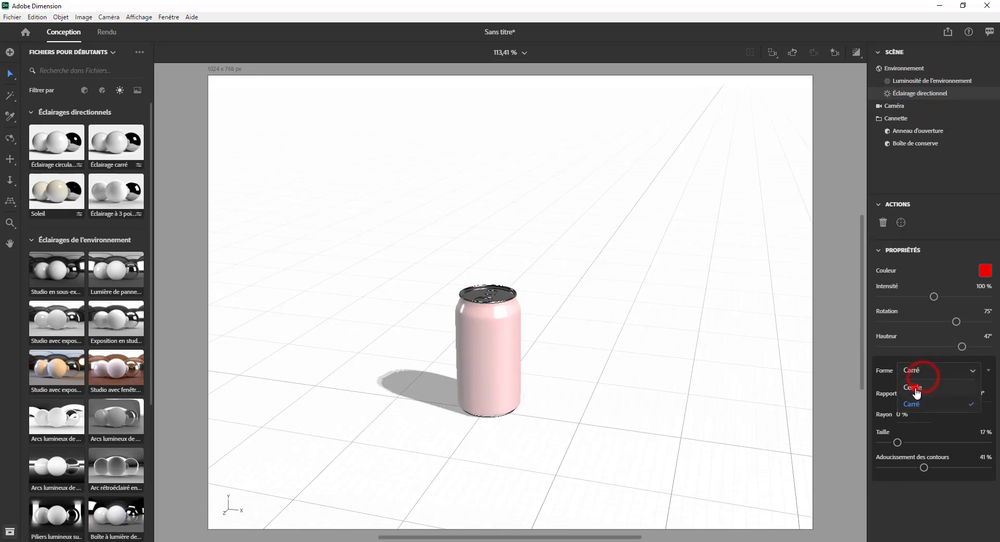
{"action": "left_click", "coordinate": [915, 386]}
{"action": "left_click", "coordinate": [931, 371]}
{"action": "left_click", "coordinate": [922, 401]}
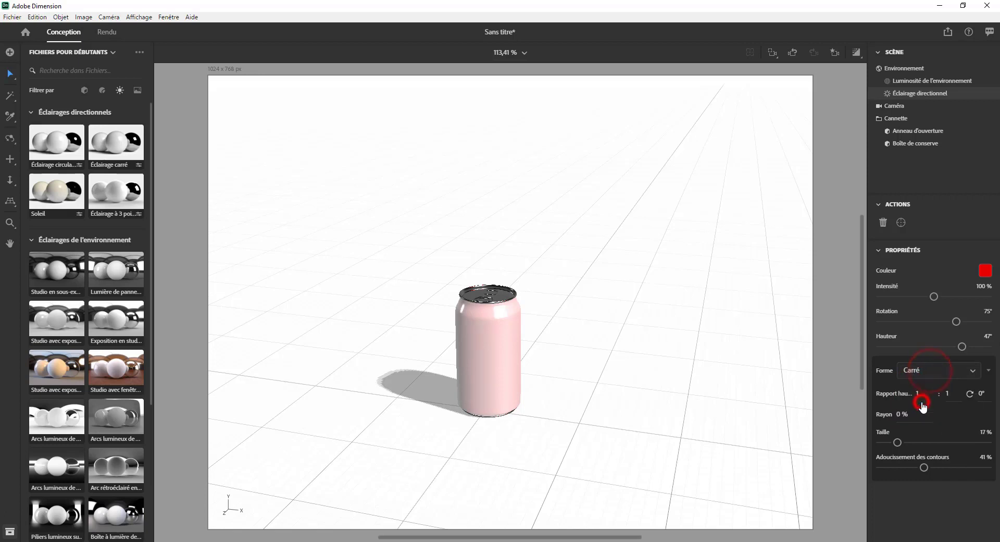
Try a corner radius of 12 % for the square light, and aim the light at the can's body.
{"action": "left_click", "coordinate": [912, 414]}
{"action": "type", "text": "12"}
{"action": "left_click", "coordinate": [487, 354]}
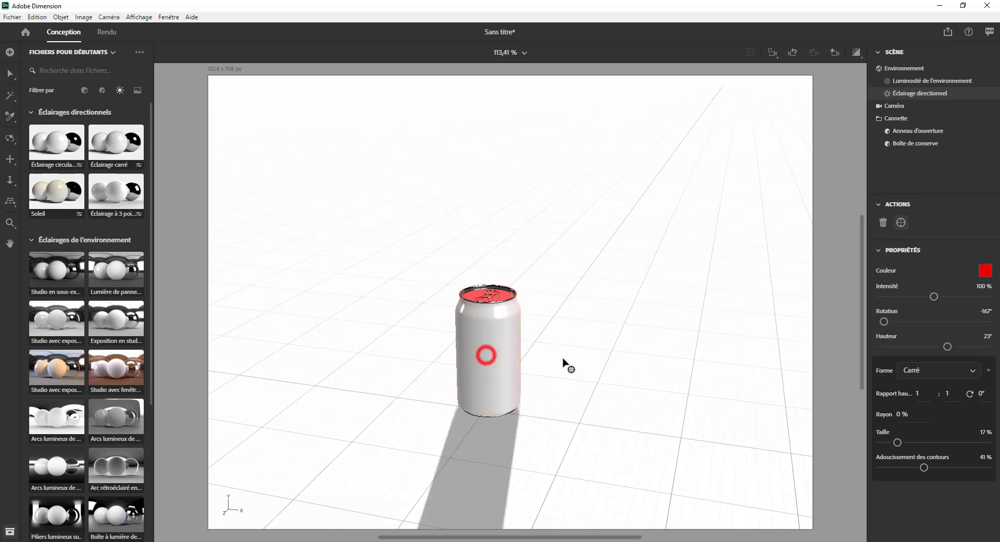
Aim the red directional light at the front of the can's body and finish aiming.
{"action": "mouse_move", "coordinate": [504, 341]}
{"action": "left_mouse_down"}
{"action": "mouse_move", "coordinate": [456, 341]}
{"action": "mouse_move", "coordinate": [526, 337]}
{"action": "mouse_move", "coordinate": [491, 353]}
{"action": "left_mouse_up"}
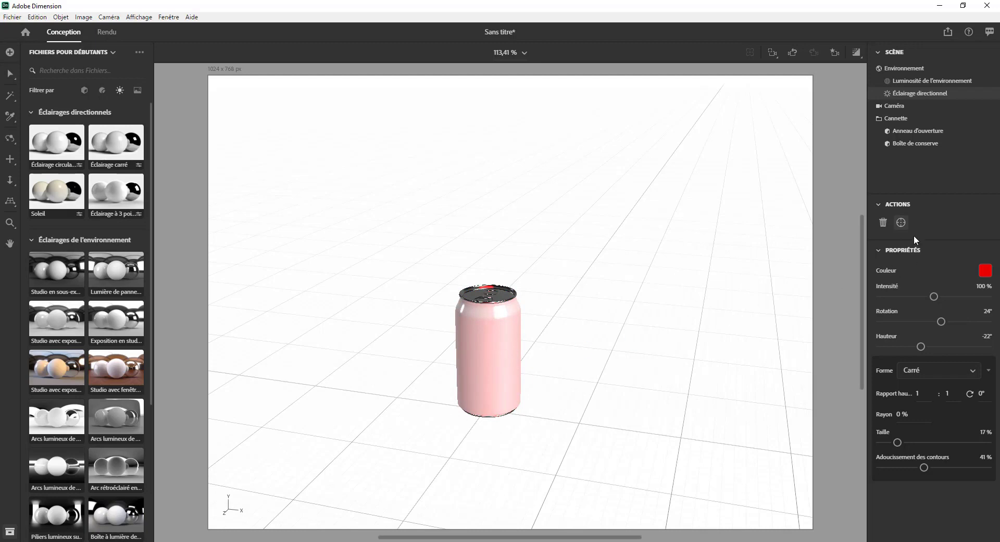
{"action": "left_click", "coordinate": [901, 223]}
{"action": "middle_click_drag", "start_coordinate": [570, 322], "coordinate": [649, 372]}
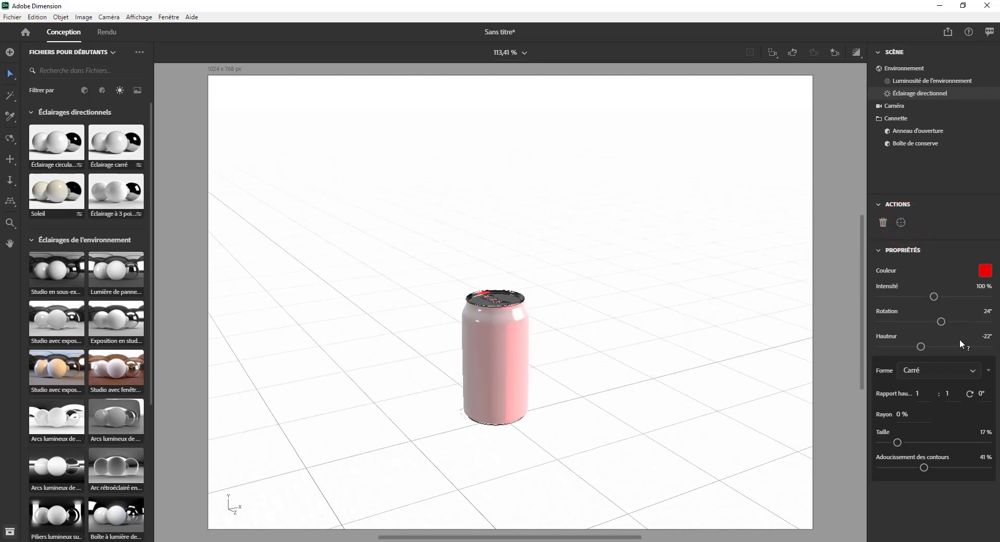
Set the directional light to 95 % intensity, -40° rotation and -1° height, and change its shape to circle (Cercle).
{"action": "left_click_drag", "start_coordinate": [941, 323], "coordinate": [932, 296]}
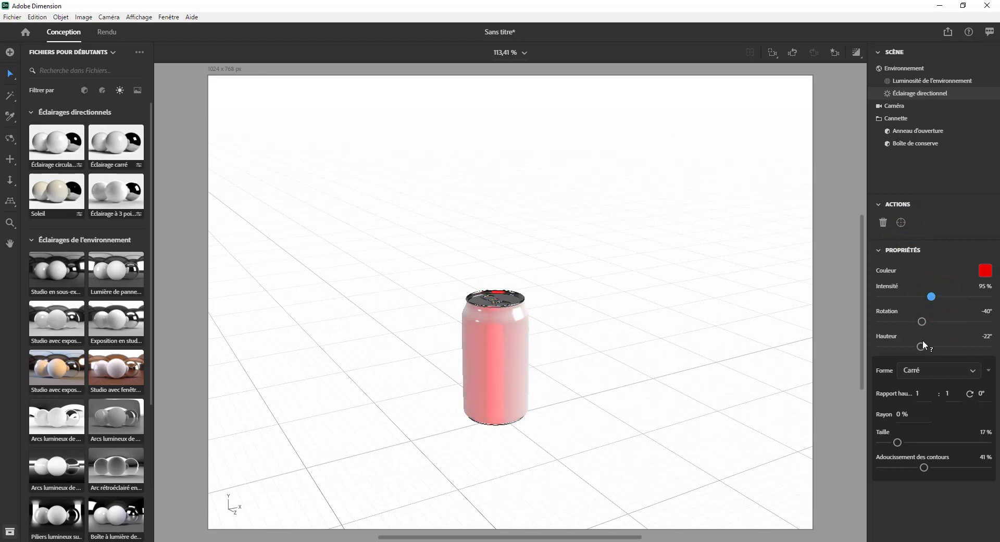
{"action": "left_click_drag", "start_coordinate": [922, 344], "coordinate": [938, 344]}
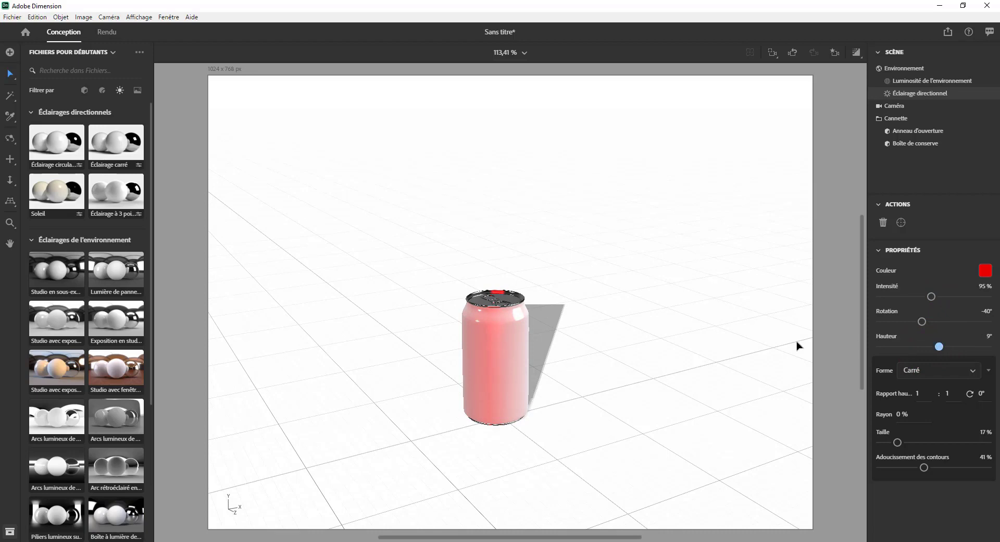
{"action": "right_click_drag", "start_coordinate": [537, 345], "coordinate": [464, 349]}
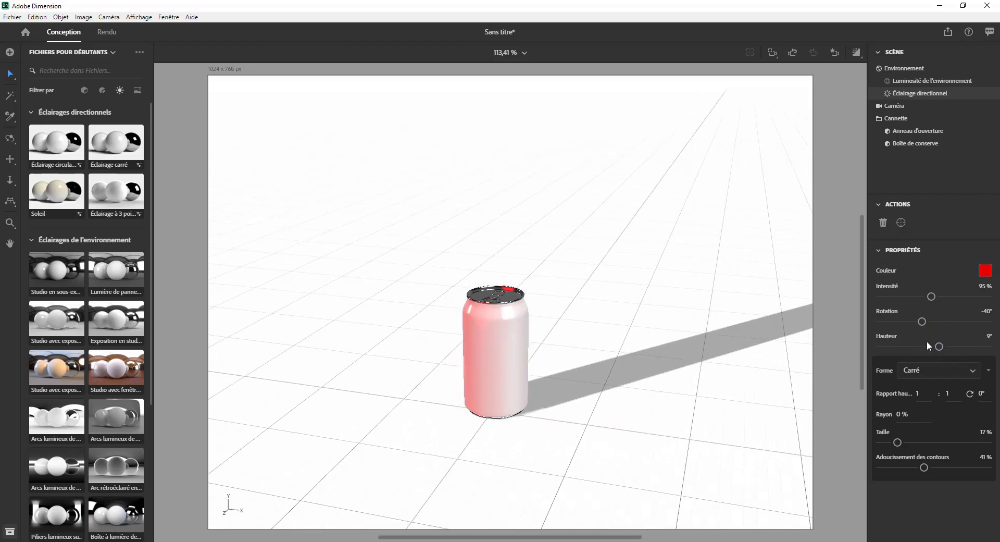
{"action": "left_click_drag", "start_coordinate": [939, 346], "coordinate": [934, 344]}
{"action": "left_click", "coordinate": [930, 369]}
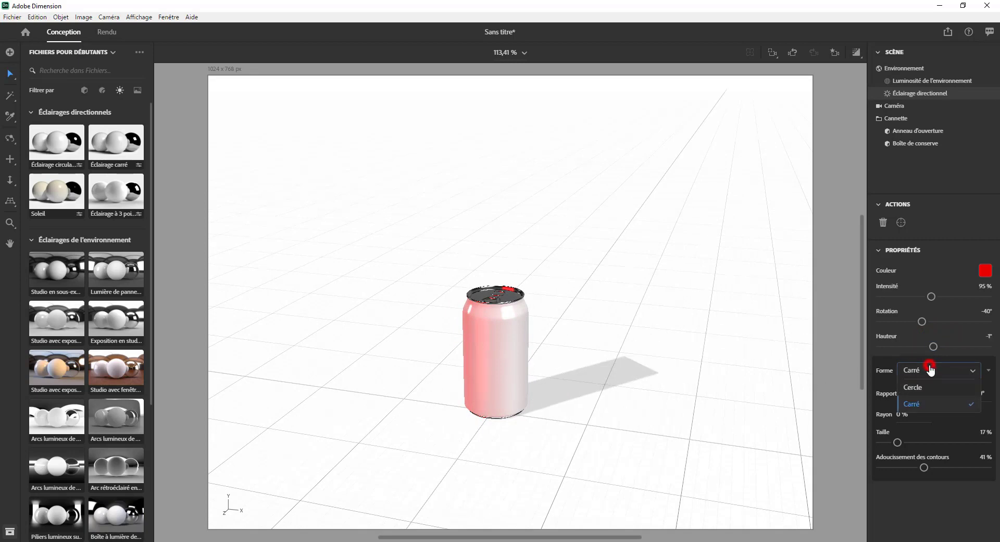
{"action": "left_click", "coordinate": [912, 389]}
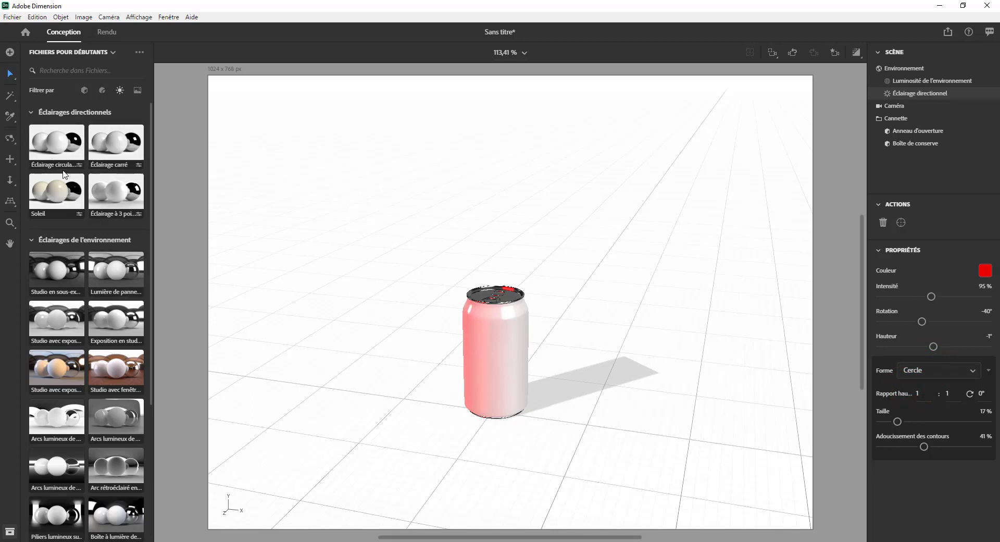
Add a sun light (Soleil) with 102 % intensity, -2° rotation, 50.2° height and 3 % haze.
{"action": "left_click", "coordinate": [57, 194]}
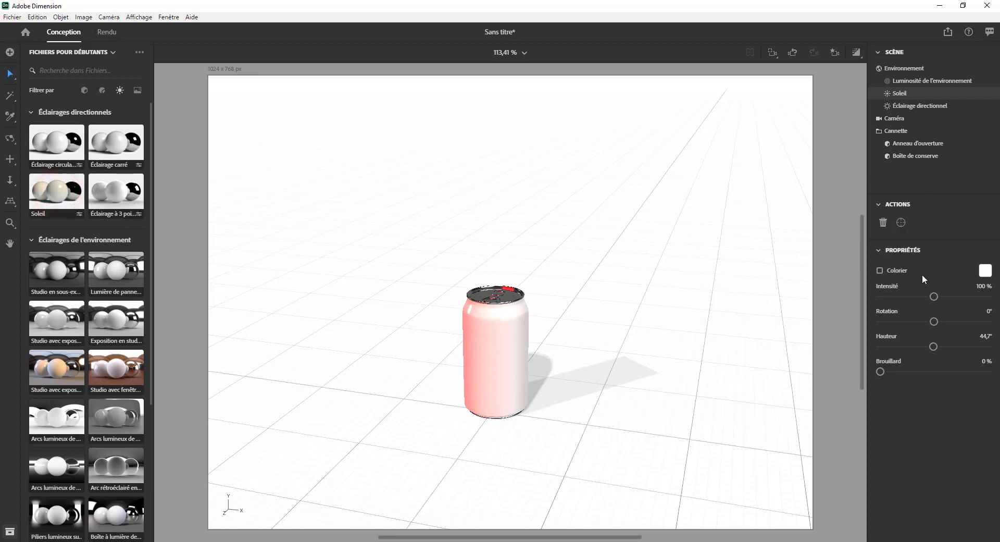
{"action": "mouse_move", "coordinate": [936, 300]}
{"action": "left_mouse_down"}
{"action": "mouse_move", "coordinate": [946, 292]}
{"action": "mouse_move", "coordinate": [931, 294]}
{"action": "mouse_move", "coordinate": [906, 325]}
{"action": "mouse_move", "coordinate": [886, 324]}
{"action": "mouse_move", "coordinate": [933, 313]}
{"action": "left_mouse_up"}
{"action": "left_click_drag", "start_coordinate": [935, 350], "coordinate": [883, 371]}
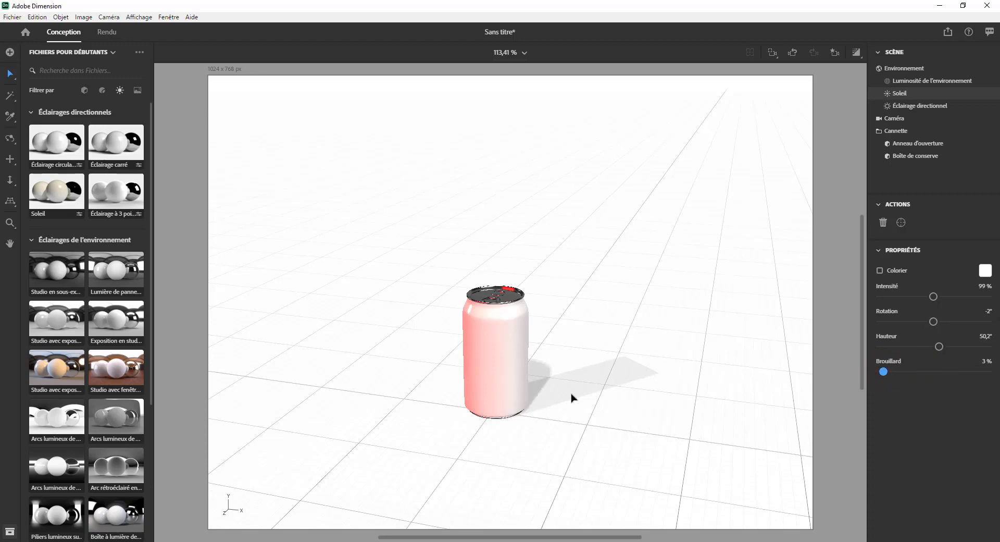
{"action": "right_click_drag", "start_coordinate": [661, 368], "coordinate": [605, 366]}
{"action": "left_click_drag", "start_coordinate": [933, 296], "coordinate": [935, 296]}
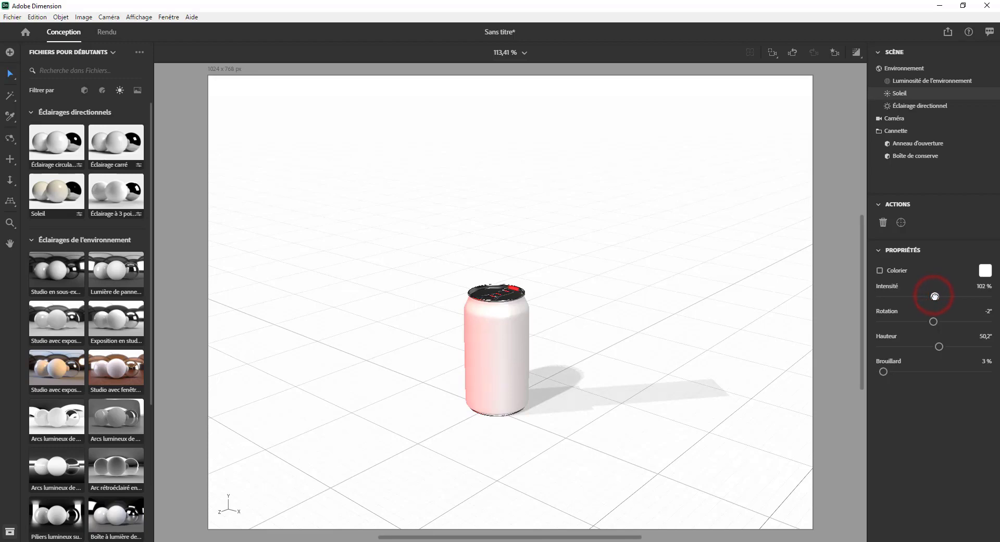
Try colouring the sun light a muted red, and turn its colouring back off.
{"action": "left_click", "coordinate": [880, 270]}
{"action": "left_click", "coordinate": [985, 271]}
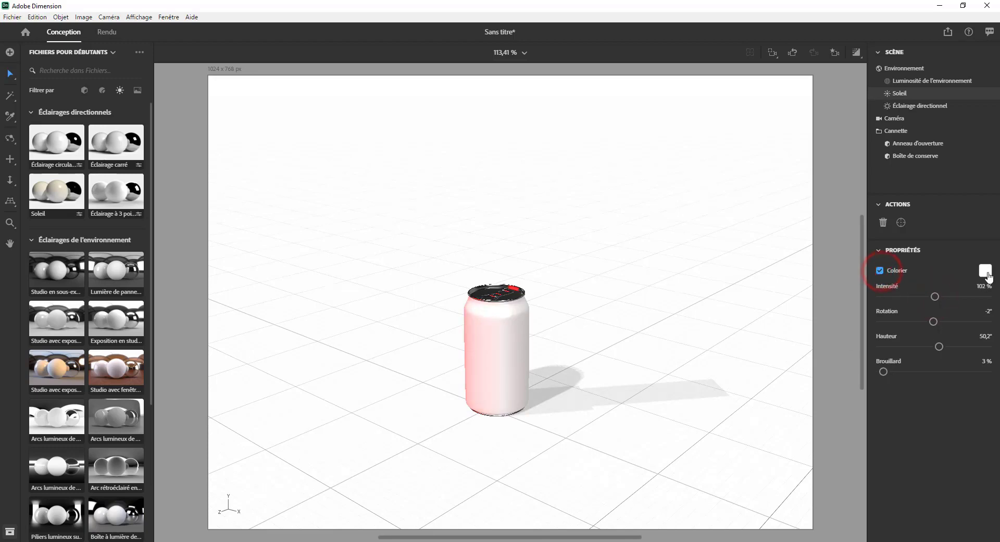
{"action": "left_click_drag", "start_coordinate": [880, 244], "coordinate": [877, 224]}
{"action": "left_click", "coordinate": [990, 249]}
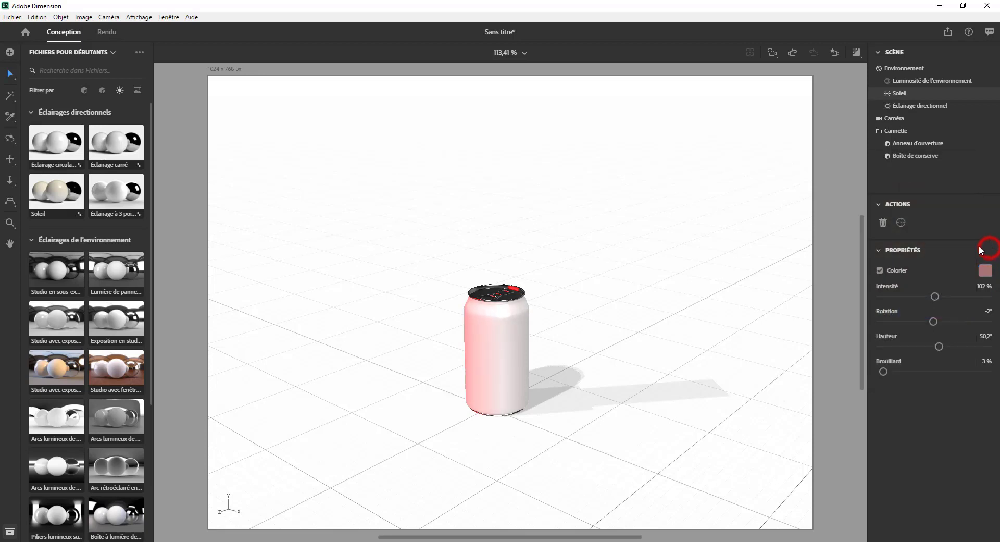
{"action": "left_click", "coordinate": [884, 270]}
{"action": "left_click", "coordinate": [880, 249]}
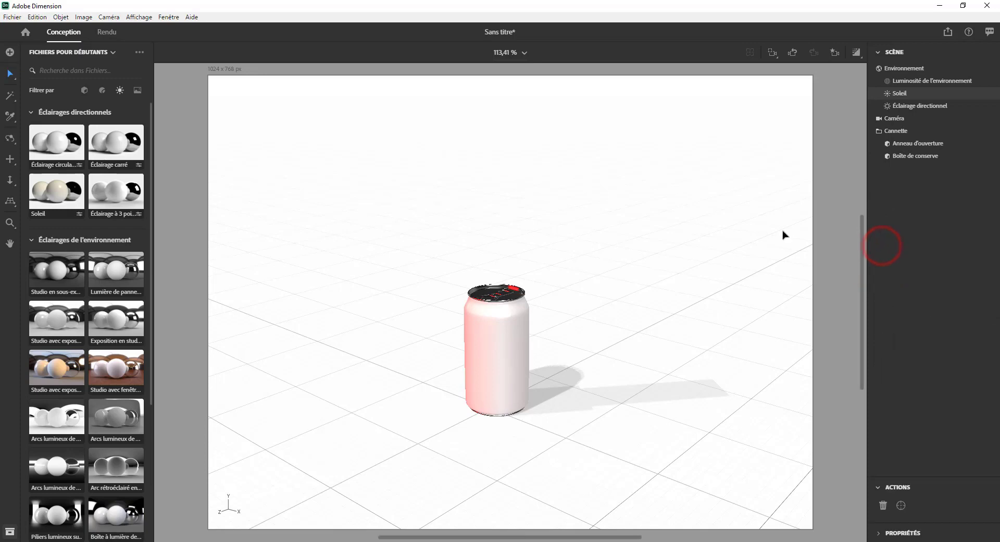
Toggle the visibility of the directional light and the sun light to compare their effects, and delete the sun light.
{"action": "left_click", "coordinate": [976, 107]}
{"action": "left_click", "coordinate": [973, 106]}
{"action": "left_click", "coordinate": [932, 109]}
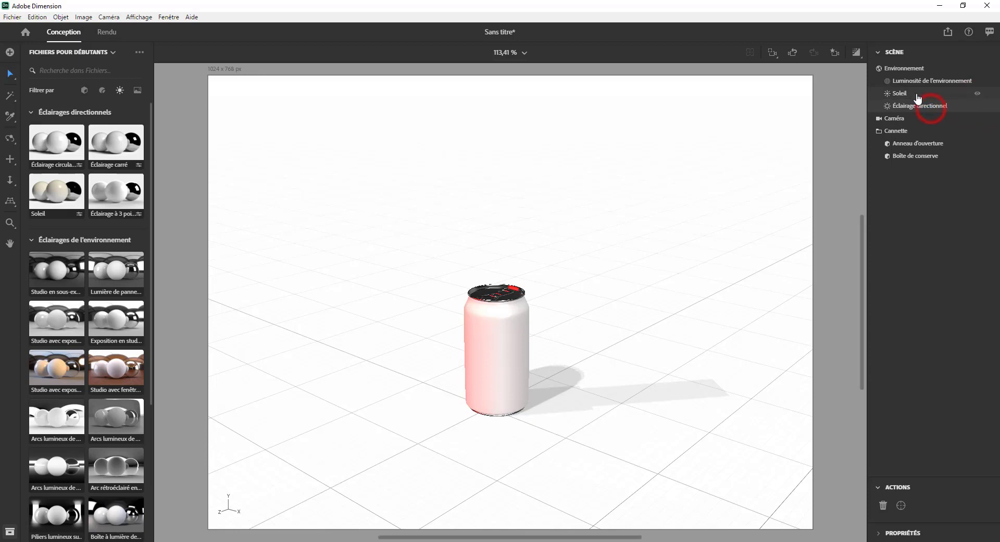
{"action": "left_click", "coordinate": [978, 107]}
{"action": "left_click", "coordinate": [978, 108]}
{"action": "left_click", "coordinate": [978, 107]}
{"action": "left_click", "coordinate": [977, 107]}
{"action": "left_click", "coordinate": [976, 108]}
{"action": "left_click", "coordinate": [976, 94]}
{"action": "left_click", "coordinate": [977, 94]}
{"action": "left_click", "coordinate": [921, 94]}
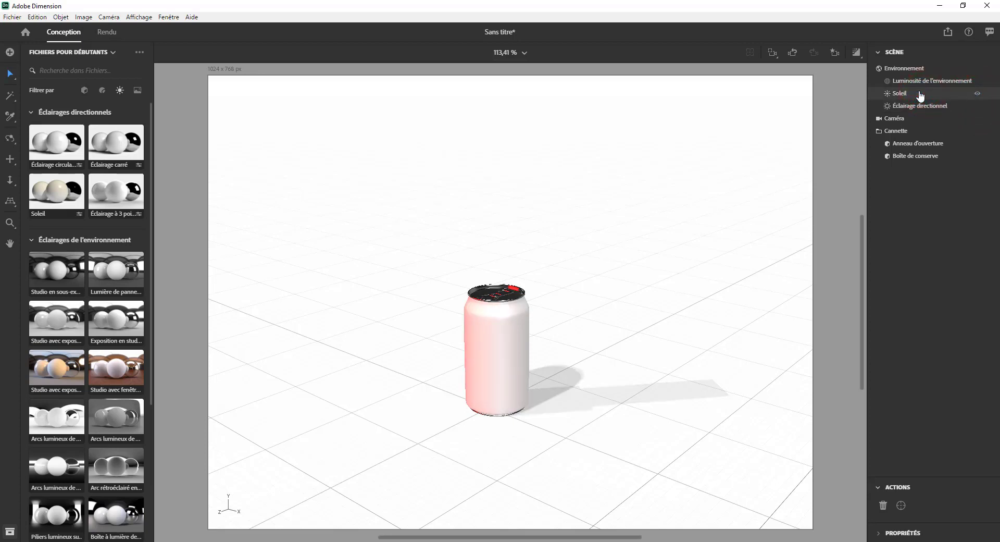
{"action": "key", "text": "Delete"}
Set the environment light to 121 % intensity and 3° rotation.
{"action": "left_click", "coordinate": [918, 83]}
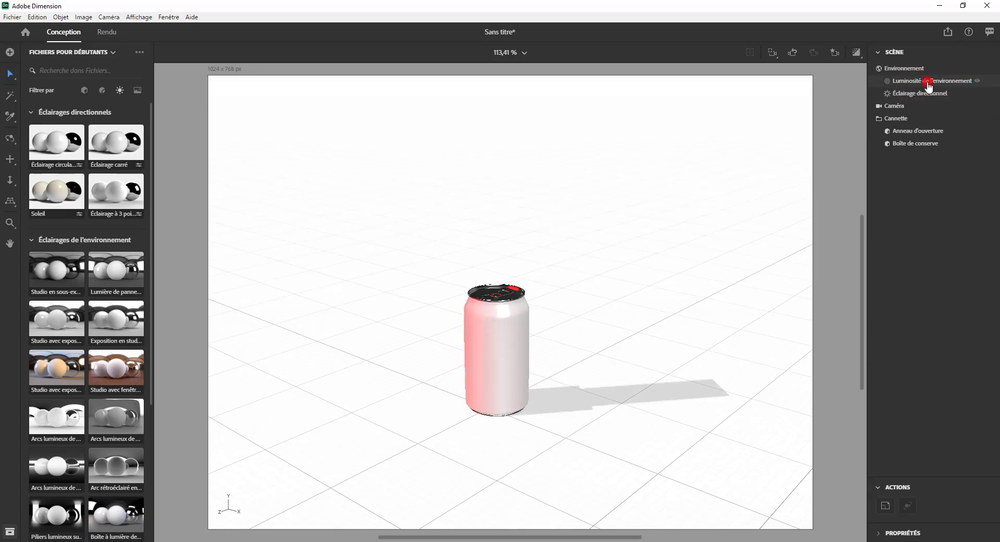
{"action": "left_click", "coordinate": [878, 536]}
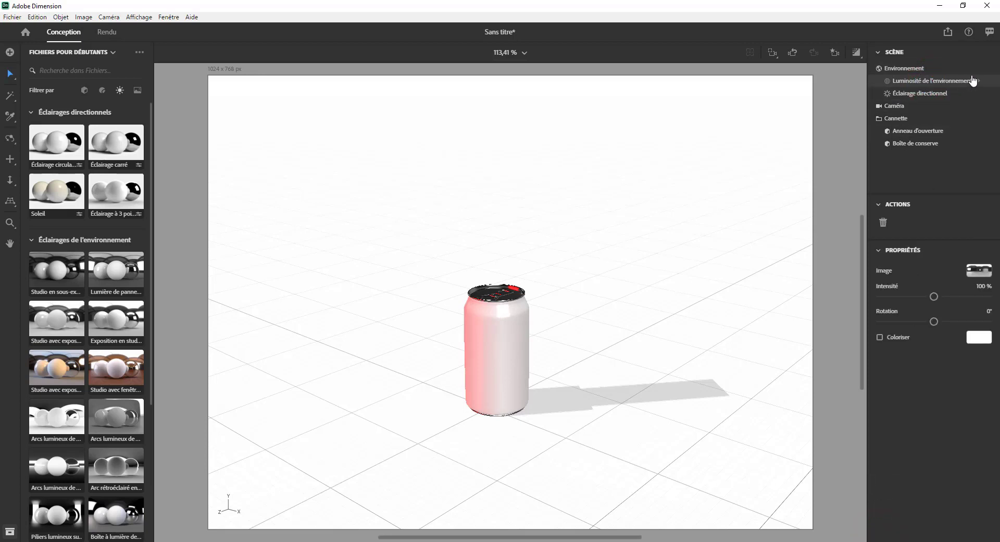
{"action": "left_click_drag", "start_coordinate": [933, 322], "coordinate": [946, 296]}
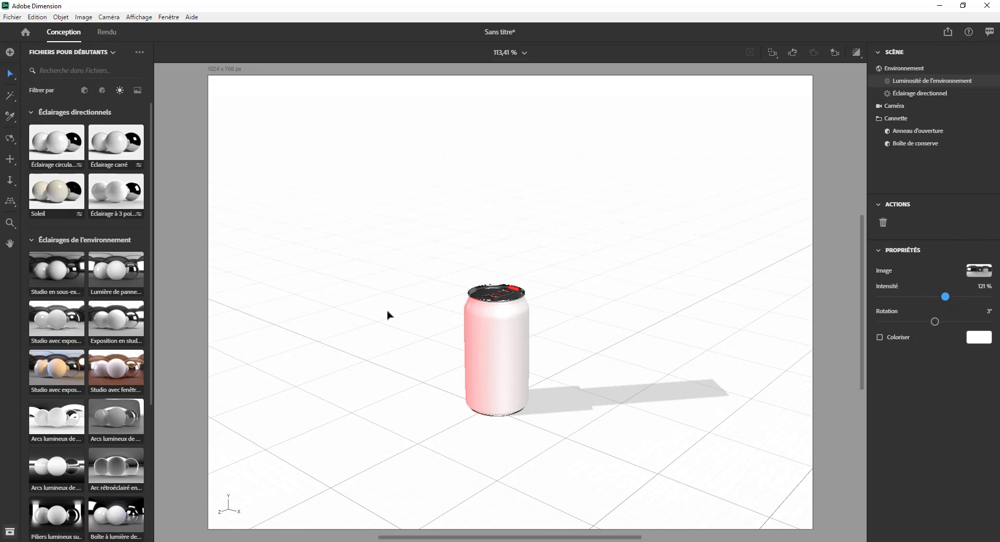
Replace the red directional light with the starter three-point lighting setup.
{"action": "left_click", "coordinate": [927, 97]}
{"action": "key", "text": "Delete"}
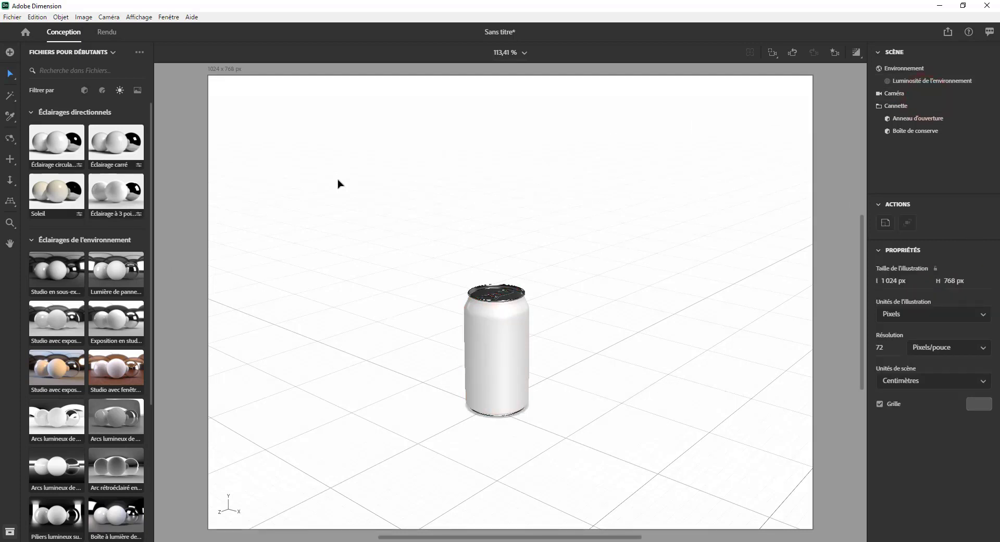
{"action": "left_click", "coordinate": [111, 196]}
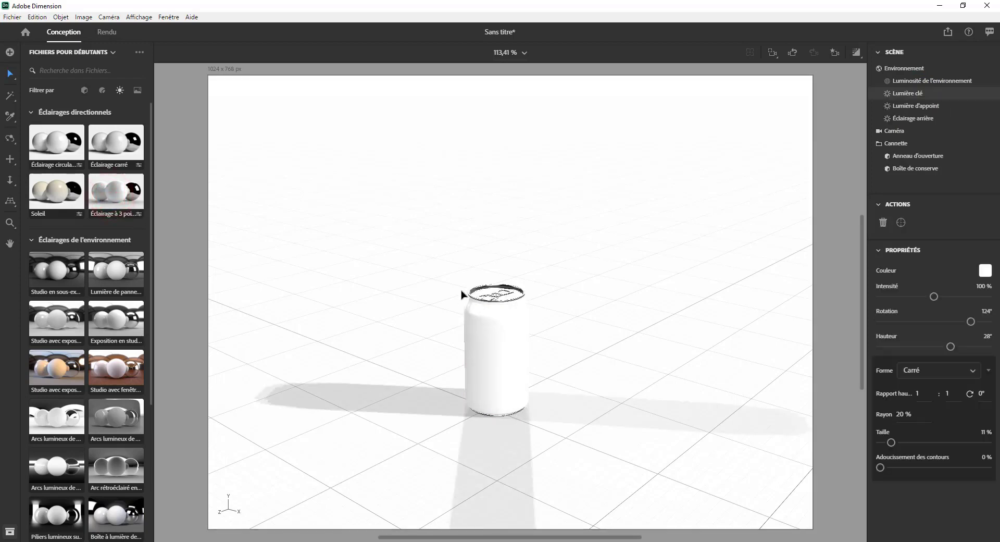
{"action": "middle_click_drag", "start_coordinate": [408, 319], "coordinate": [892, 141]}
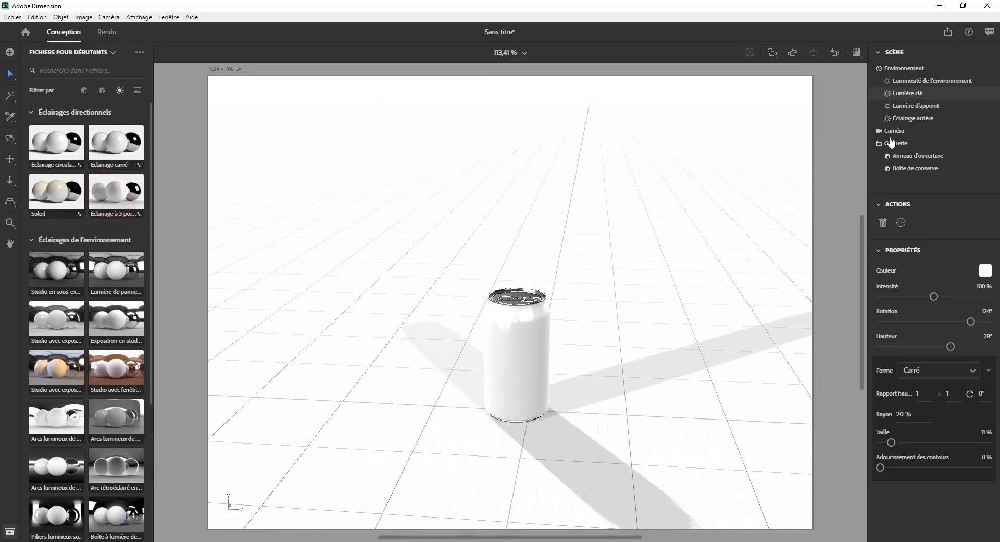
Examine the properties of the fill light and the back light and their shadows around the can.
{"action": "left_click", "coordinate": [909, 106]}
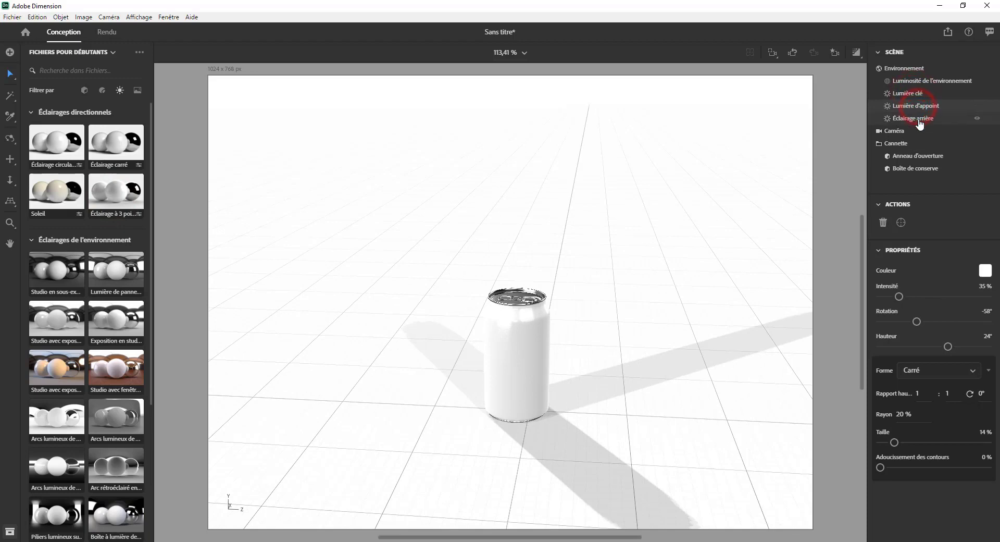
{"action": "left_click", "coordinate": [919, 120]}
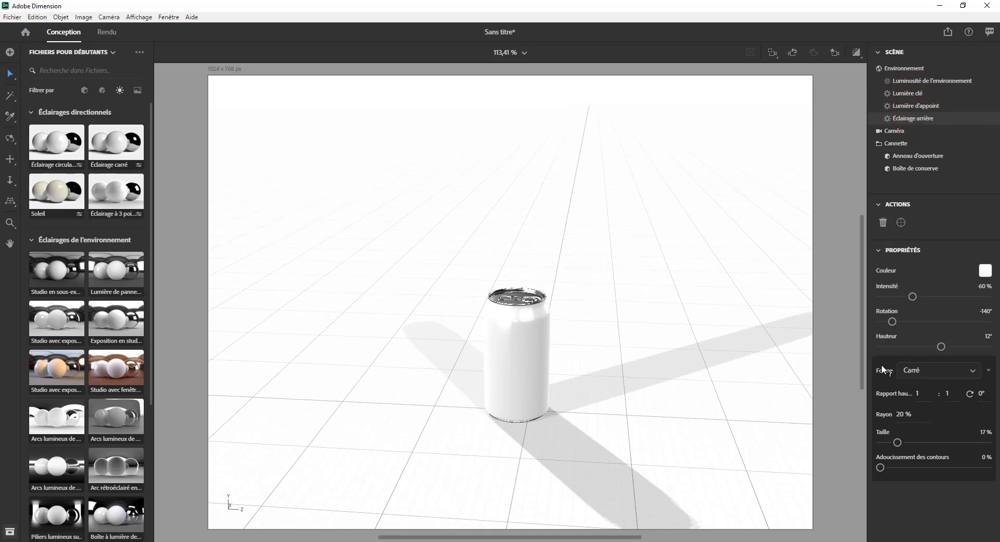
{"action": "middle_click_drag", "start_coordinate": [685, 349], "coordinate": [768, 296]}
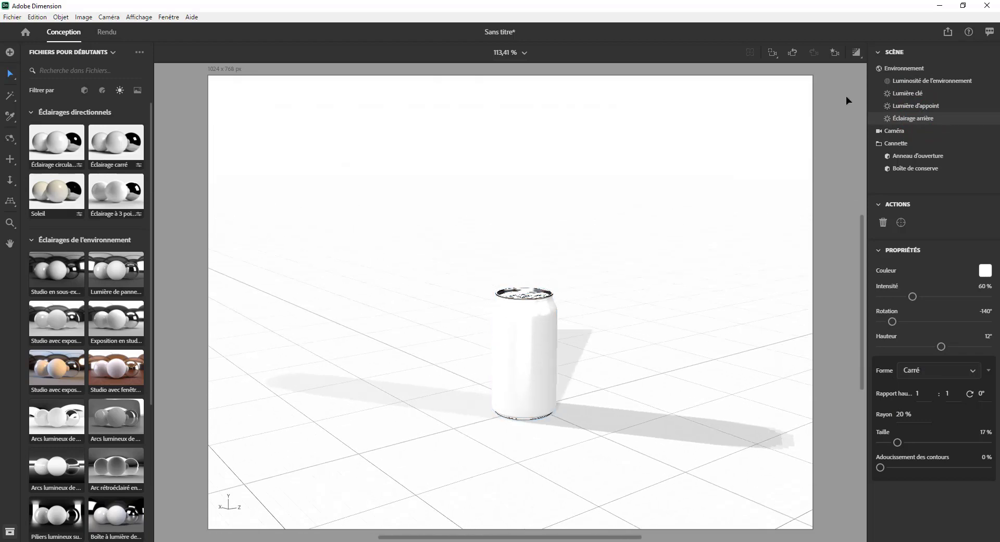
Turn on the render preview and check the can's lighting from several angles.
{"action": "left_click", "coordinate": [860, 56]}
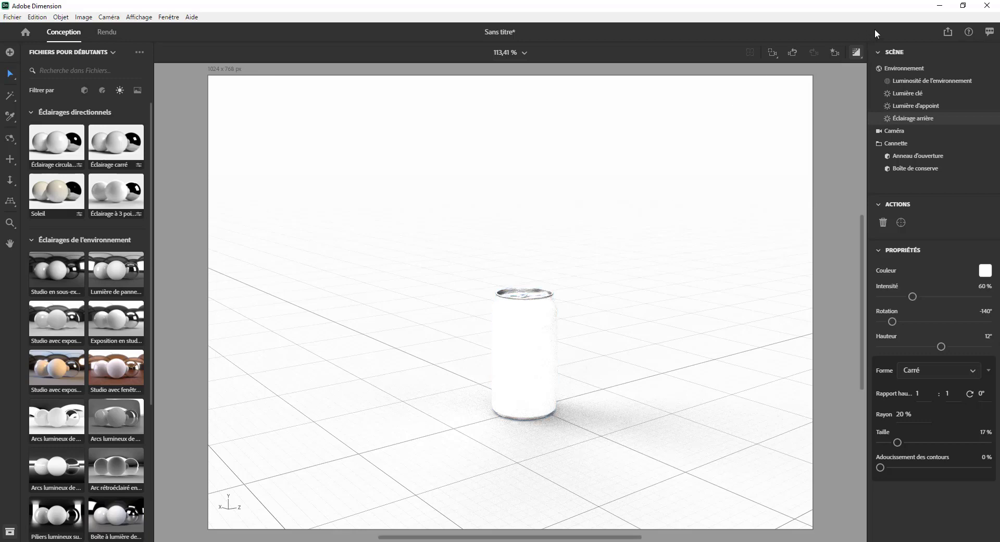
{"action": "mouse_move", "coordinate": [564, 272]}
{"action": "middle_mouse_down"}
{"action": "mouse_move", "coordinate": [474, 285]}
{"action": "mouse_move", "coordinate": [484, 282]}
{"action": "middle_mouse_up"}
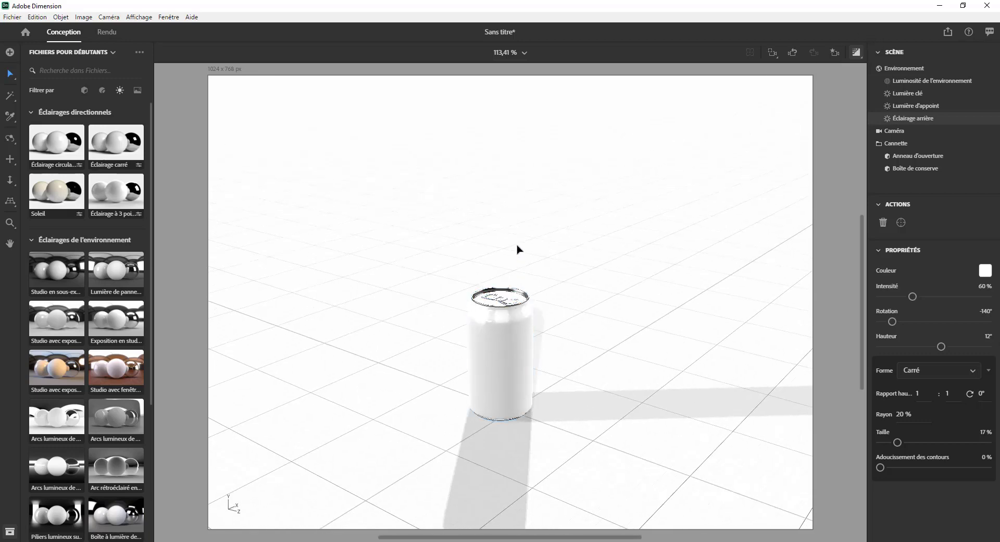
{"action": "middle_click_drag", "start_coordinate": [554, 308], "coordinate": [565, 422]}
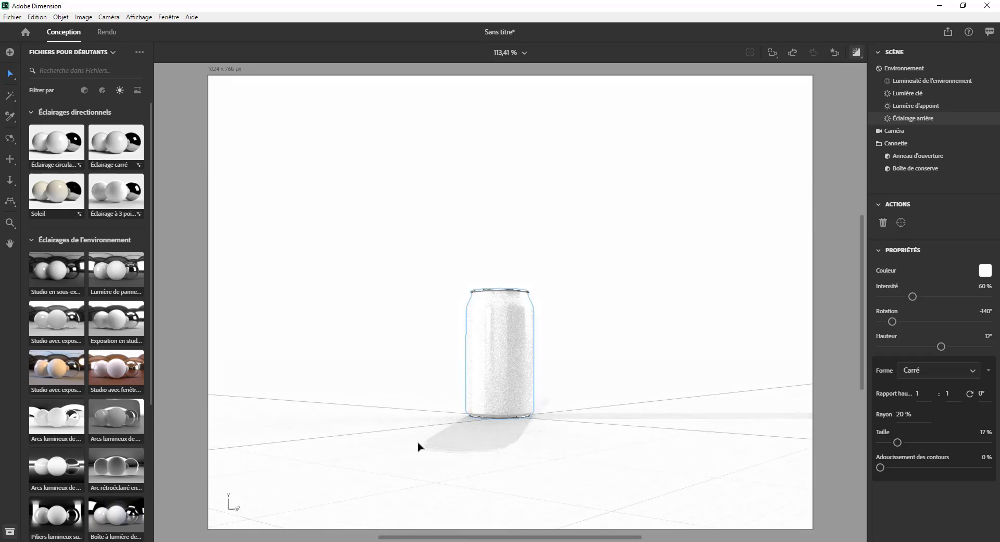
{"action": "middle_click_drag", "start_coordinate": [396, 367], "coordinate": [522, 415]}
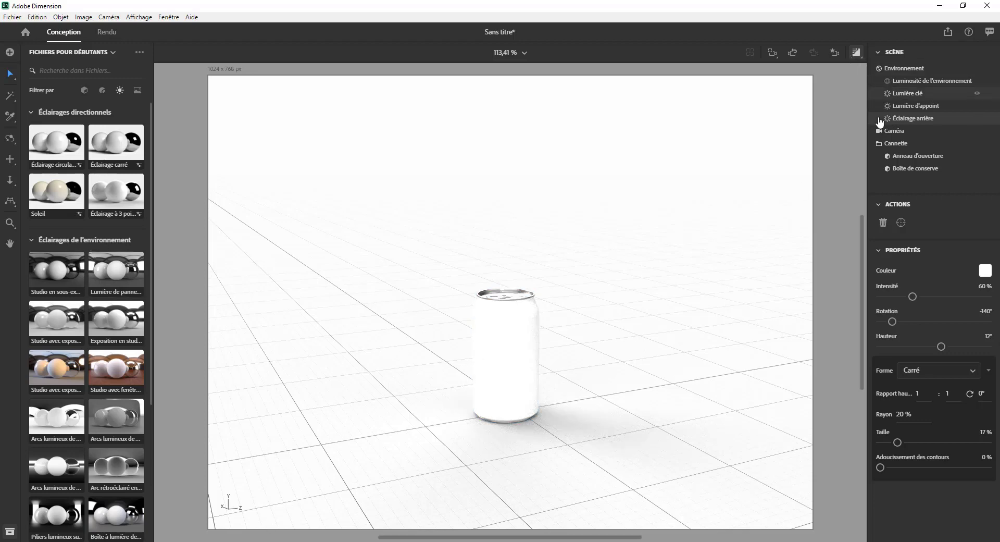
Apply the starter Table image with the pale wooden tabletop as the scene background.
{"action": "left_click", "coordinate": [139, 91]}
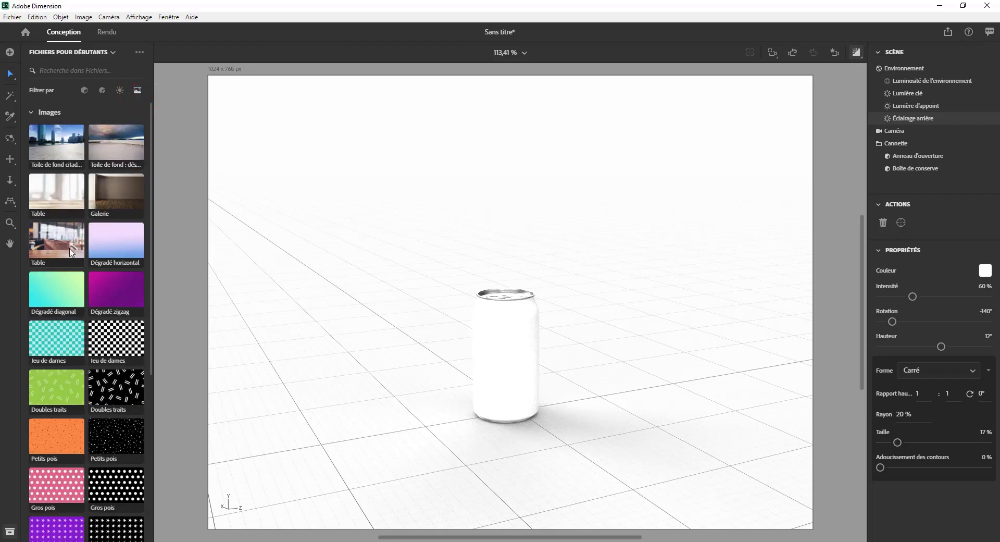
{"action": "left_click", "coordinate": [43, 192]}
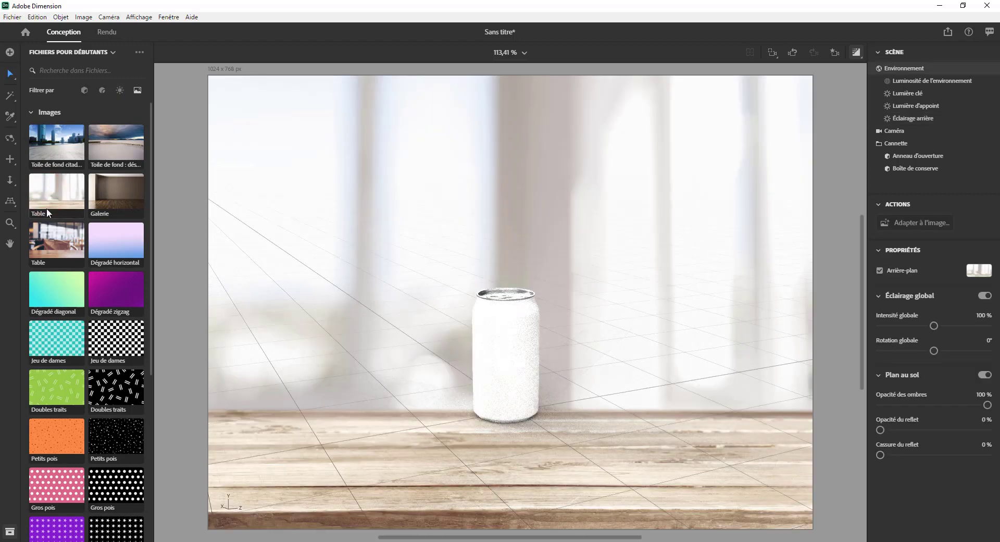
Match the scene to the background image using image proportions for the canvas, multiple lights (Éclairages multiples) and the matched camera perspective.
{"action": "left_click", "coordinate": [925, 222]}
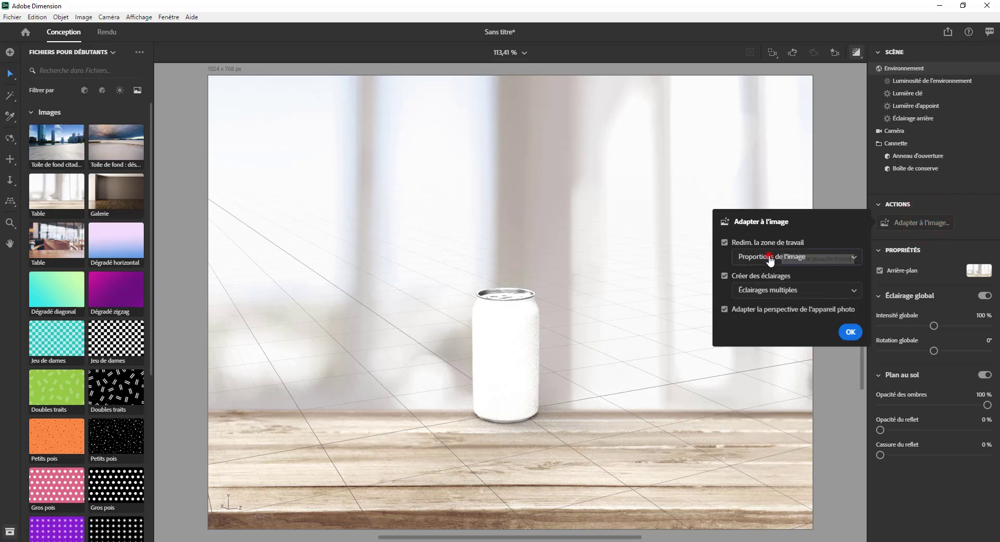
{"action": "left_click", "coordinate": [769, 256]}
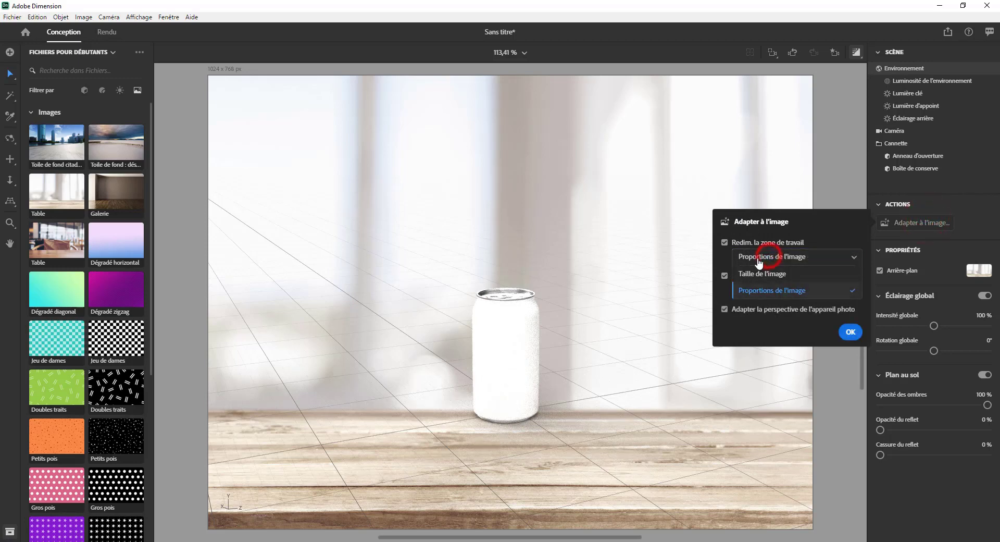
{"action": "left_click", "coordinate": [793, 256]}
{"action": "left_click", "coordinate": [751, 289]}
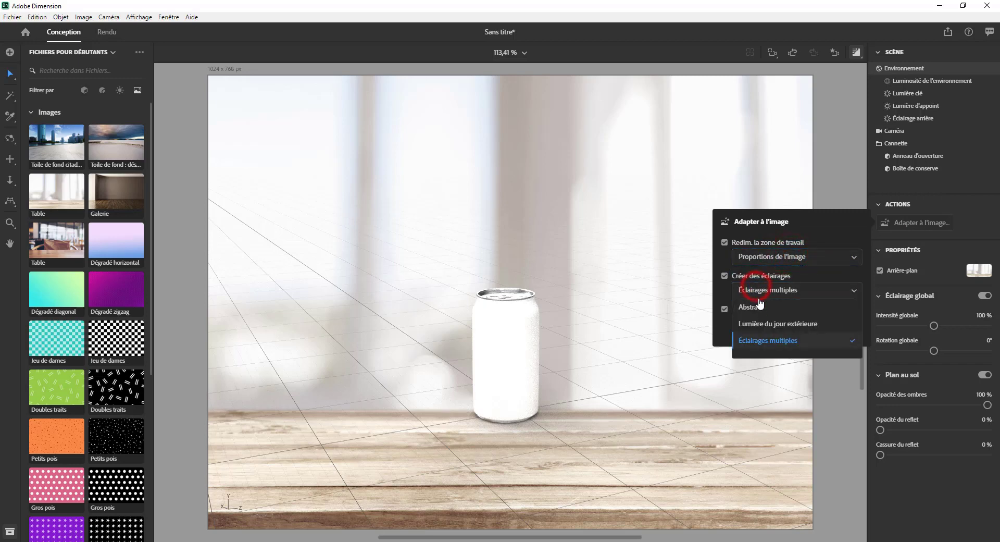
{"action": "left_click", "coordinate": [758, 308]}
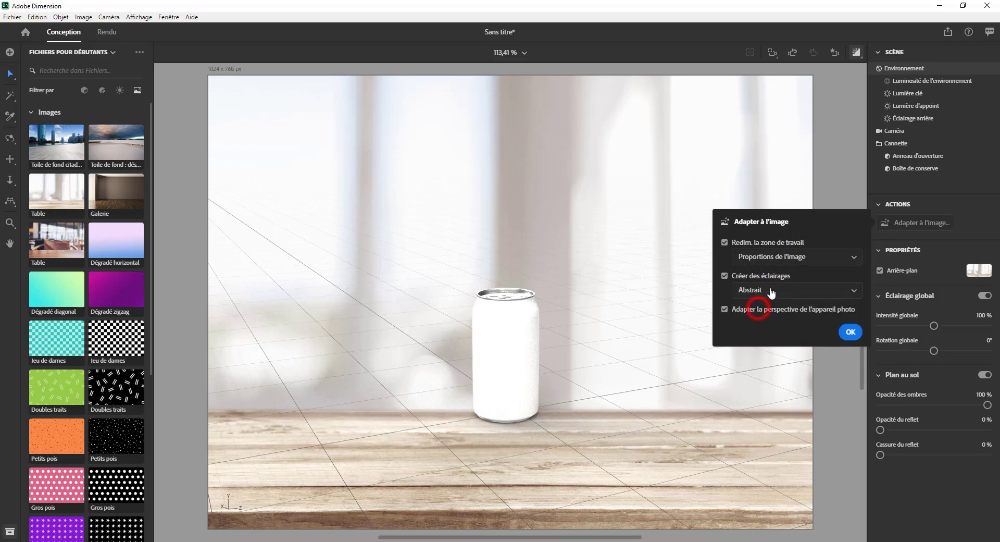
{"action": "left_click", "coordinate": [771, 289]}
{"action": "left_click", "coordinate": [777, 324]}
{"action": "left_click", "coordinate": [779, 287]}
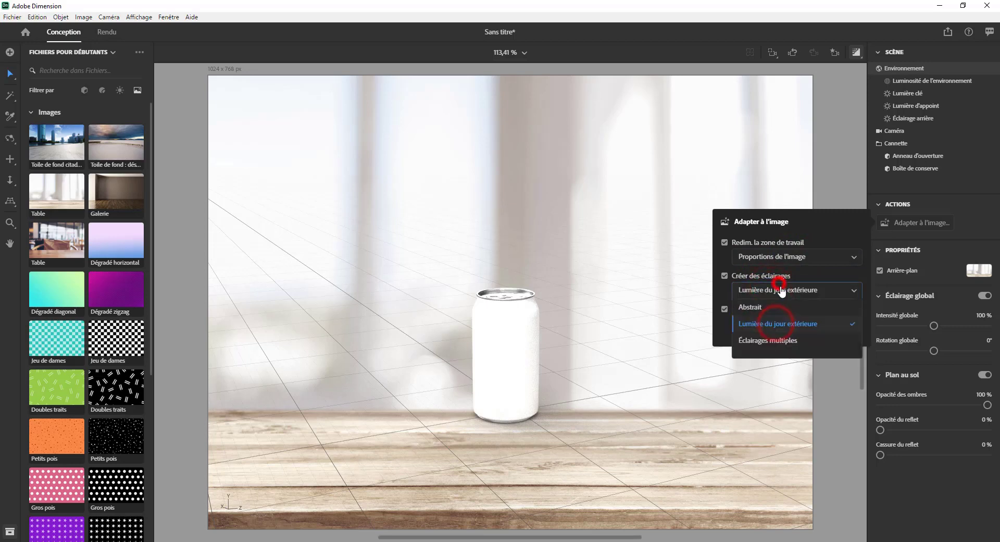
{"action": "left_click", "coordinate": [768, 340]}
{"action": "left_click", "coordinate": [851, 334]}
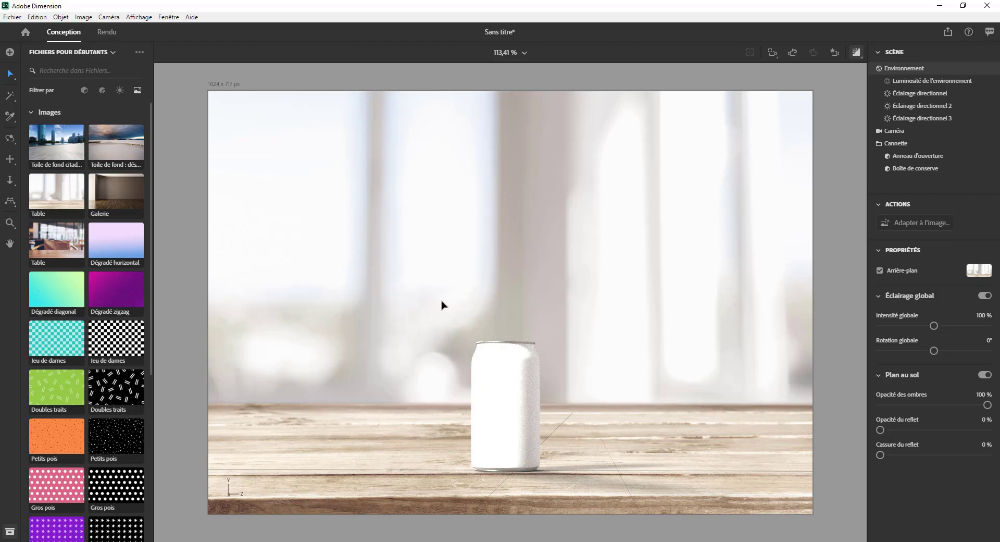
Place the black MRIS brand logo as a decal on the front of the can, slightly above the middle of its lower half.
{"action": "scroll", "coordinate": [116, 415], "scroll_direction": "down", "scroll_amount": 5}
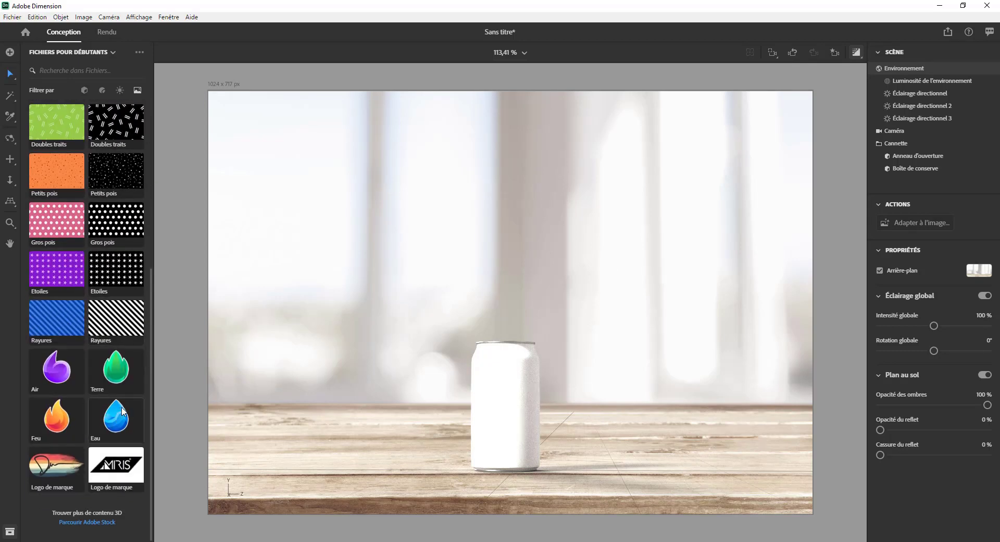
{"action": "left_click_drag", "start_coordinate": [110, 474], "coordinate": [502, 409]}
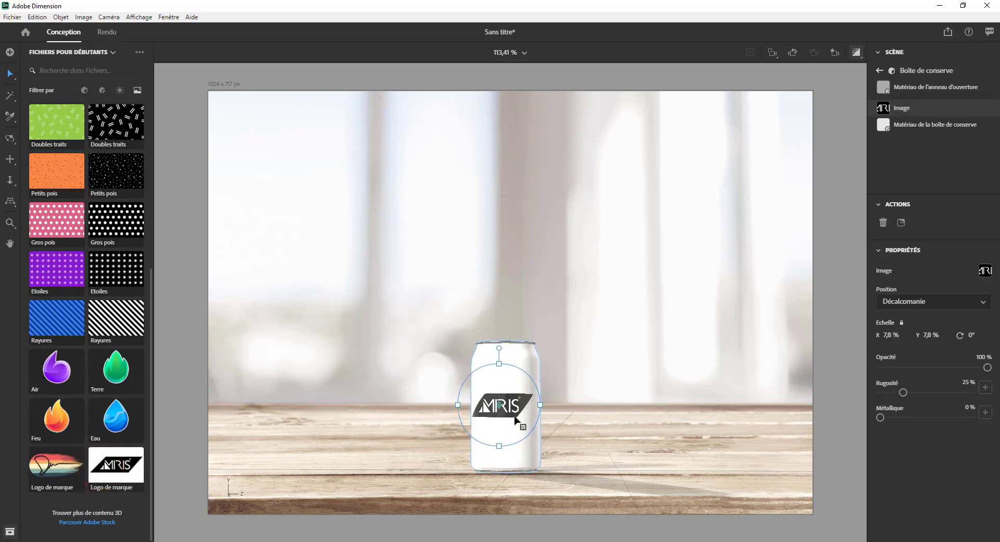
{"action": "mouse_move", "coordinate": [514, 417]}
{"action": "left_mouse_down"}
{"action": "mouse_move", "coordinate": [525, 420]}
{"action": "mouse_move", "coordinate": [496, 419]}
{"action": "mouse_move", "coordinate": [516, 411]}
{"action": "left_mouse_up"}
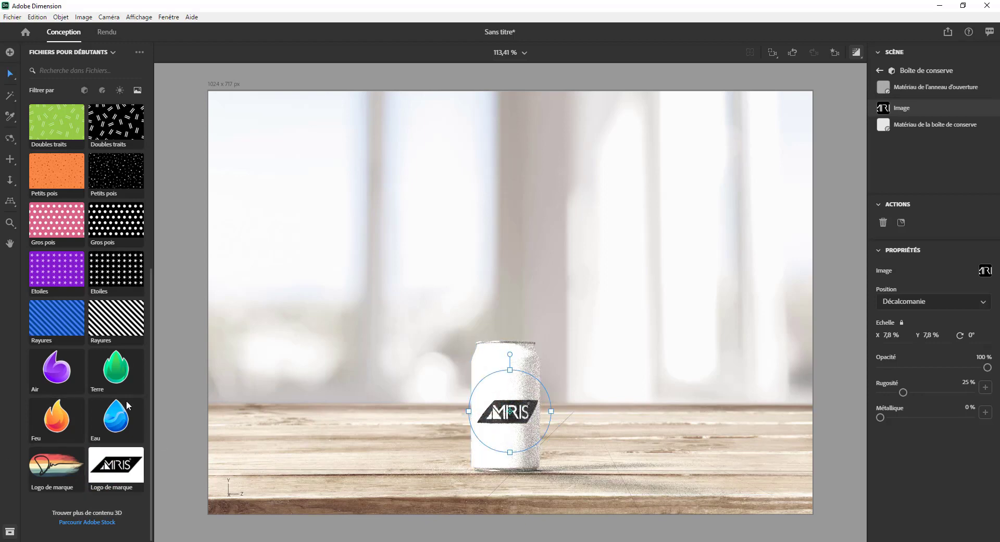
Apply the brown perforated leather Substance material (Cuir perforé) to the can's body.
{"action": "left_click", "coordinate": [102, 90]}
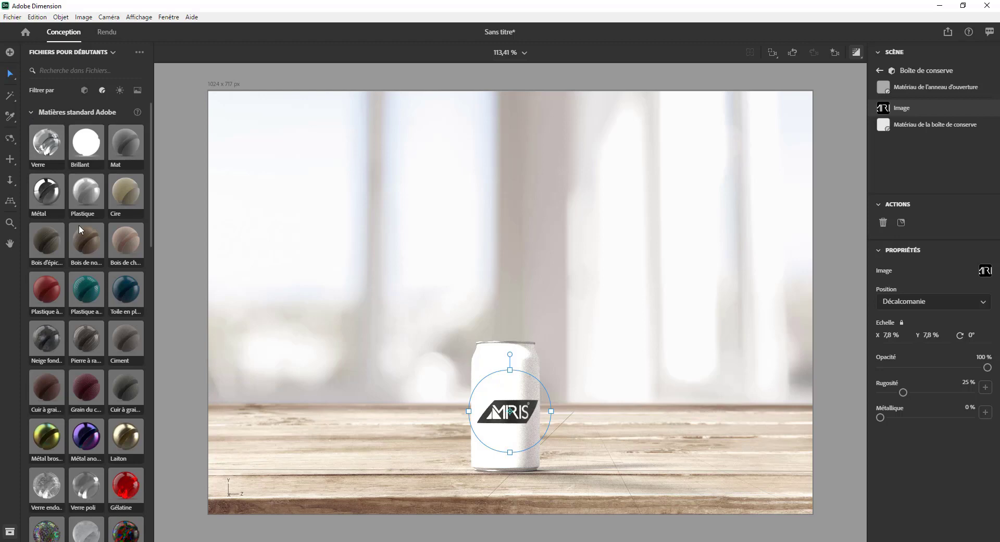
{"action": "scroll", "coordinate": [80, 230], "scroll_direction": "down", "scroll_amount": 1}
{"action": "scroll", "coordinate": [85, 268], "scroll_direction": "down", "scroll_amount": 7}
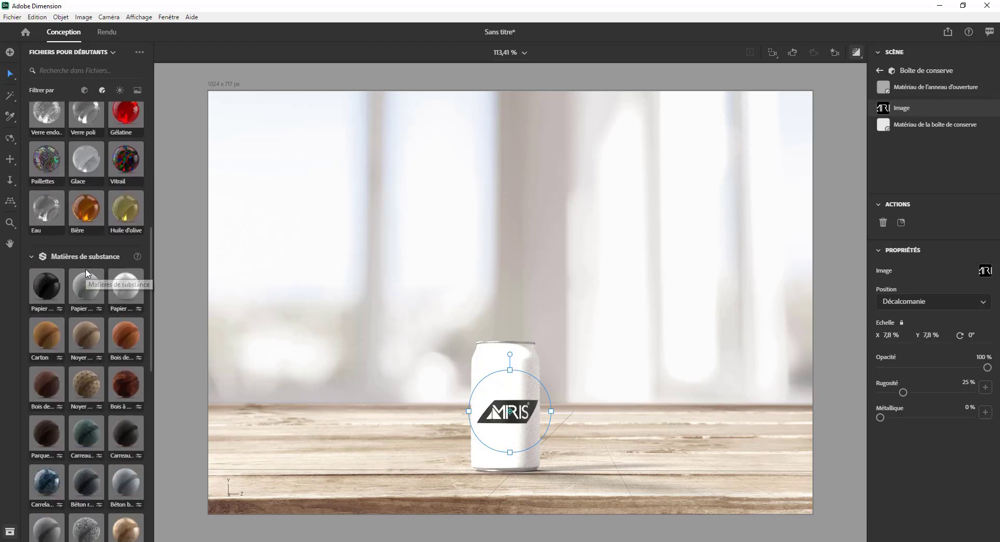
{"action": "scroll", "coordinate": [86, 267], "scroll_direction": "down", "scroll_amount": 4}
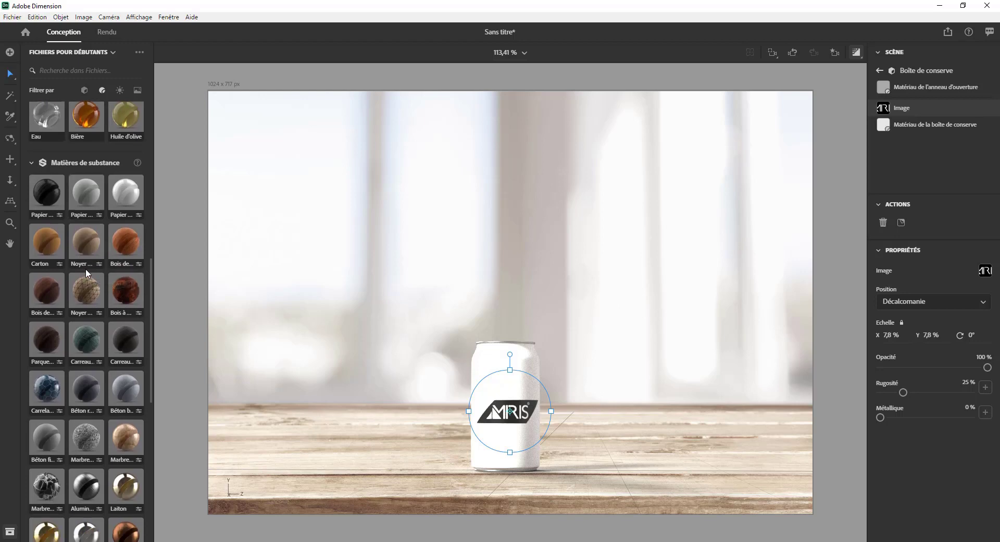
{"action": "scroll", "coordinate": [86, 268], "scroll_direction": "up", "scroll_amount": 4}
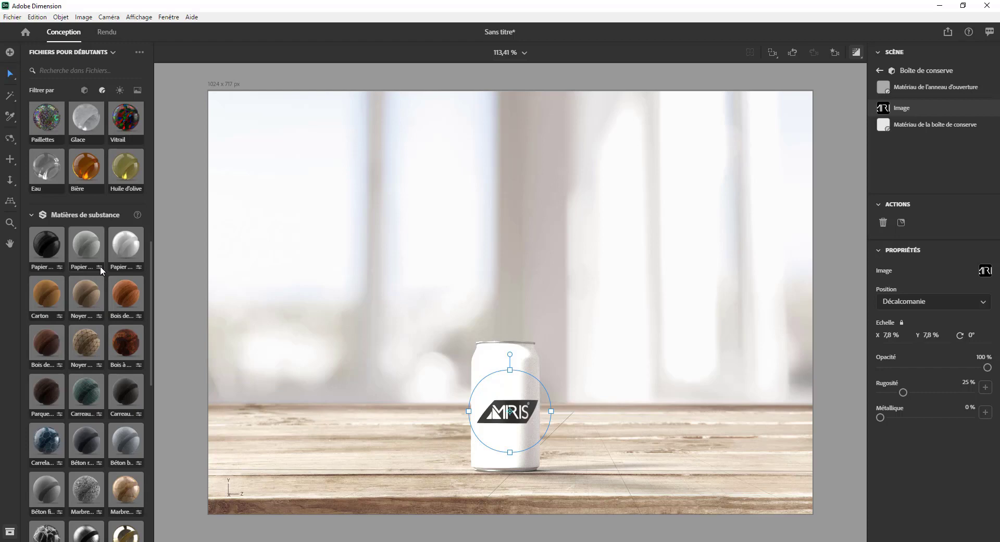
{"action": "scroll", "coordinate": [100, 266], "scroll_direction": "down", "scroll_amount": 15}
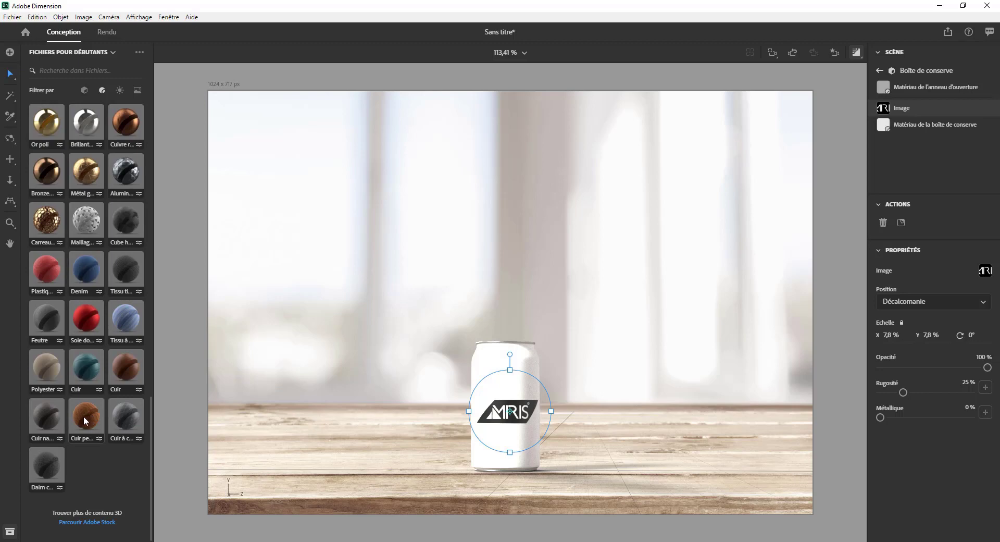
{"action": "left_click_drag", "start_coordinate": [78, 416], "coordinate": [520, 366]}
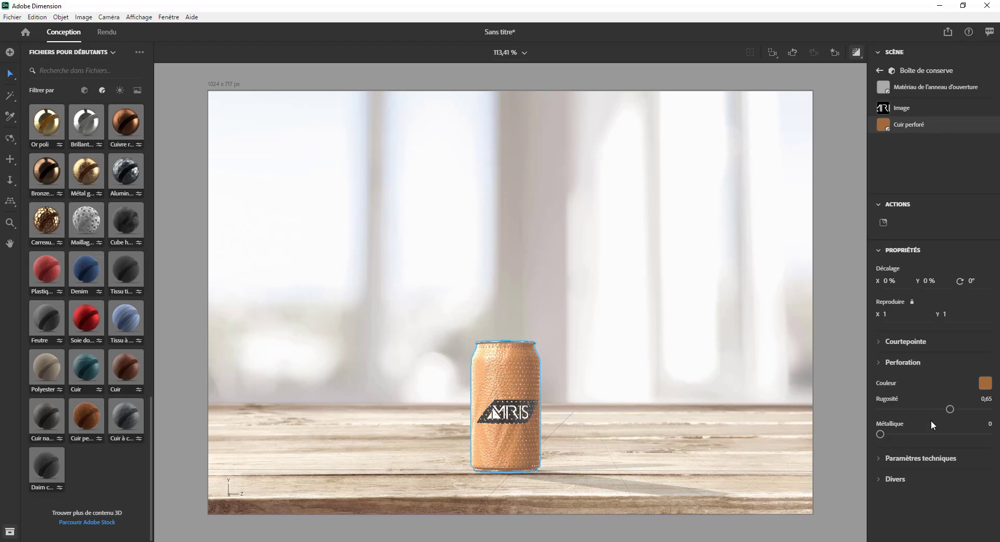
Examine the quilting (Courtepointe) and technical parameters of the can's perforated leather material.
{"action": "left_click", "coordinate": [882, 346]}
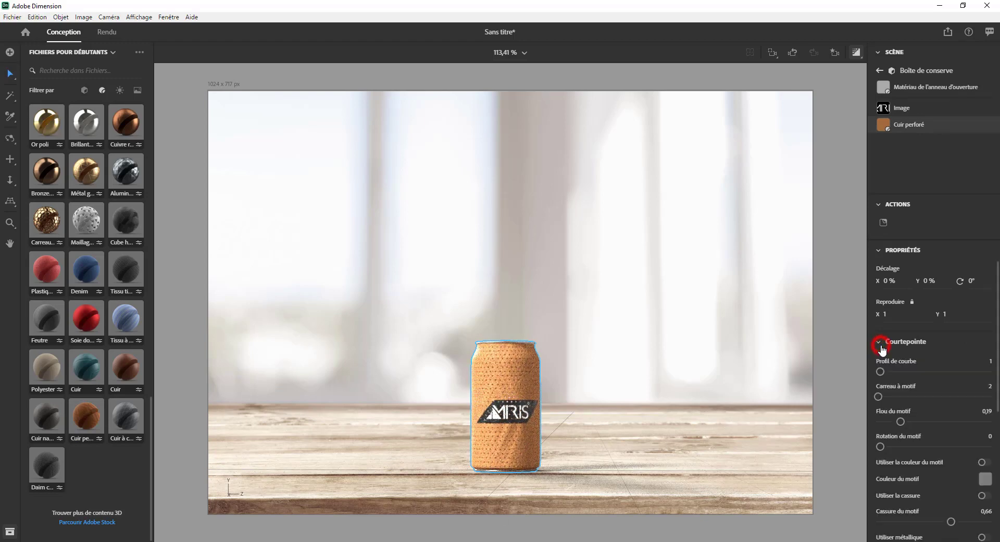
{"action": "left_click", "coordinate": [881, 347]}
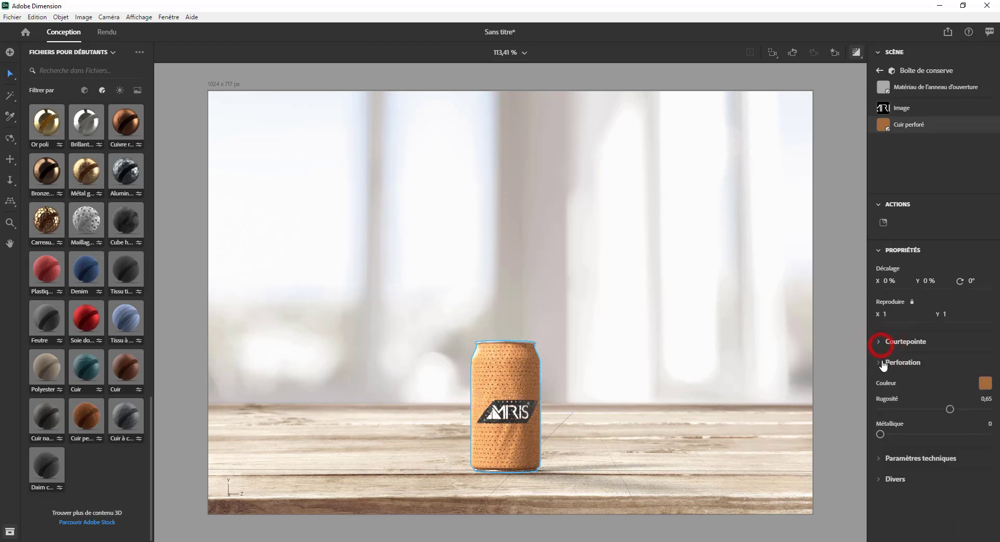
{"action": "left_click", "coordinate": [879, 458]}
{"action": "left_click", "coordinate": [878, 459]}
Browse the standard Adobe materials and the Substance materials available among the starter assets.
{"action": "scroll", "coordinate": [102, 336], "scroll_direction": "up", "scroll_amount": 15}
{"action": "scroll", "coordinate": [102, 332], "scroll_direction": "down", "scroll_amount": 10}
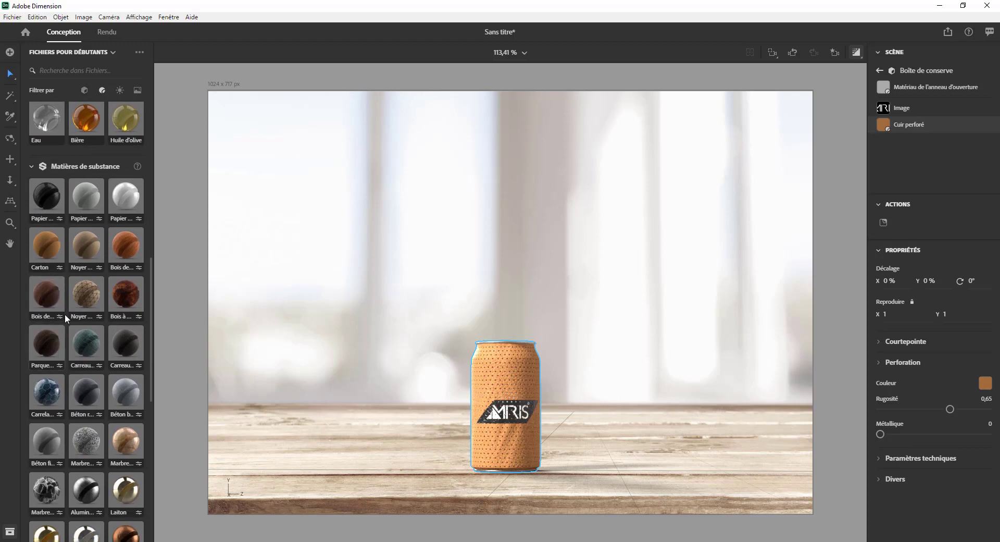
{"action": "left_click", "coordinate": [32, 166]}
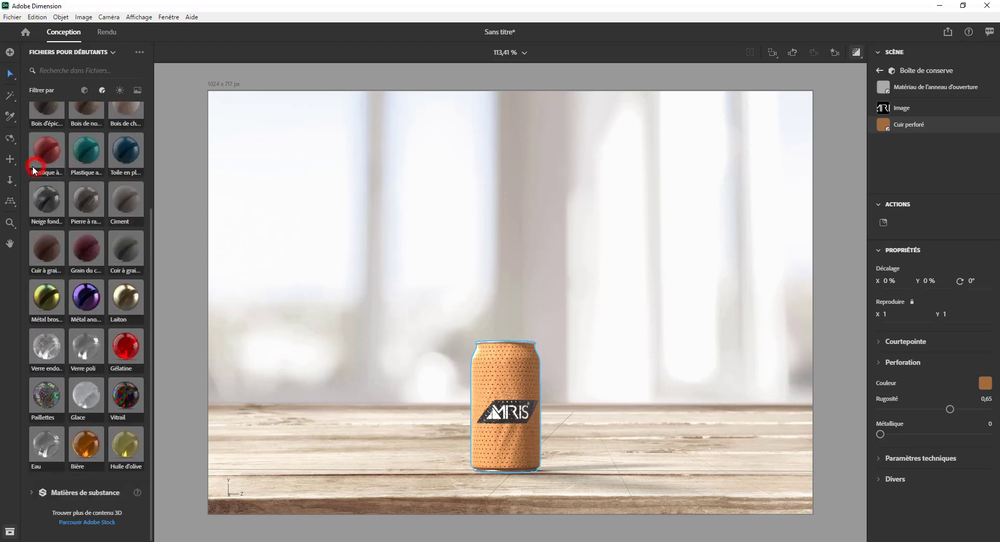
{"action": "left_click", "coordinate": [34, 497]}
{"action": "scroll", "coordinate": [66, 406], "scroll_direction": "down", "scroll_amount": 8}
{"action": "scroll", "coordinate": [67, 395], "scroll_direction": "down", "scroll_amount": 4}
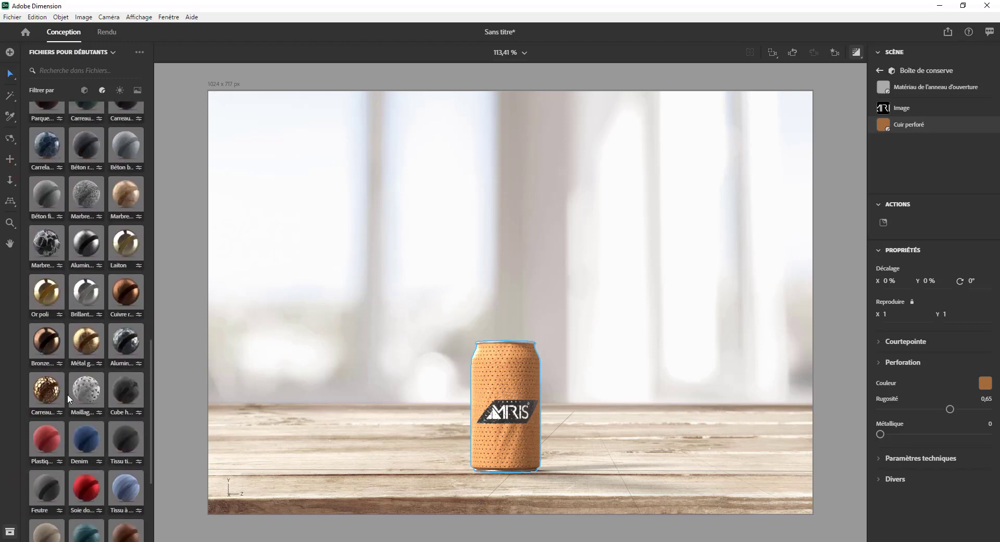
{"action": "scroll", "coordinate": [67, 394], "scroll_direction": "down", "scroll_amount": 4}
{"action": "scroll", "coordinate": [67, 389], "scroll_direction": "up", "scroll_amount": 5}
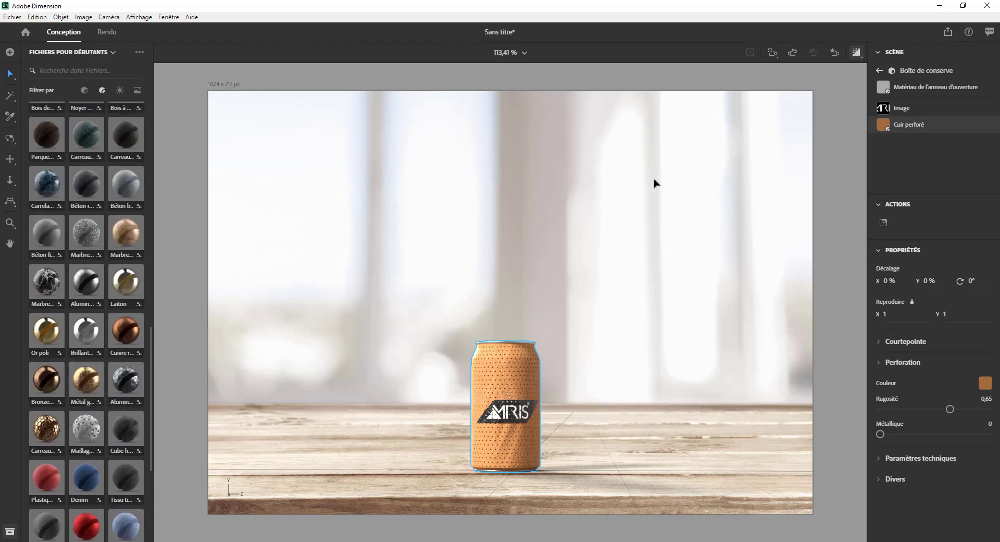
{"action": "scroll", "coordinate": [44, 326], "scroll_direction": "up", "scroll_amount": 2}
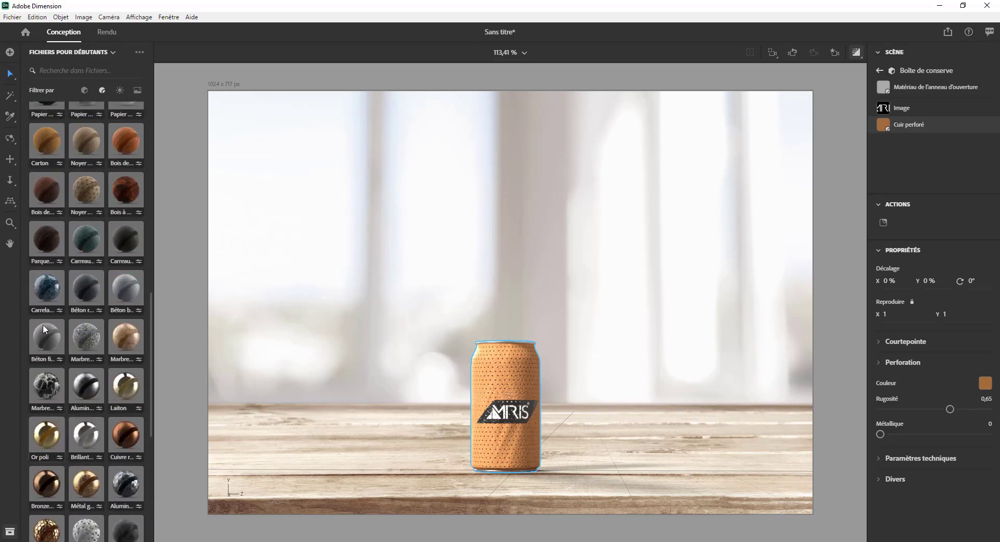